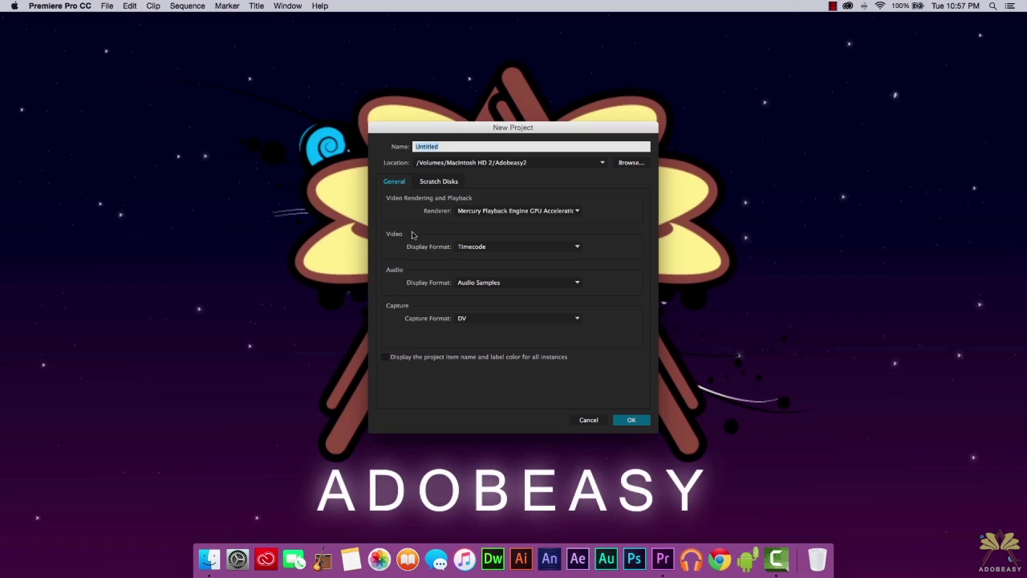
Step: Create the new Untitled project with the video display format set to Timecode
{"action": "left_click", "coordinate": [451, 184]}
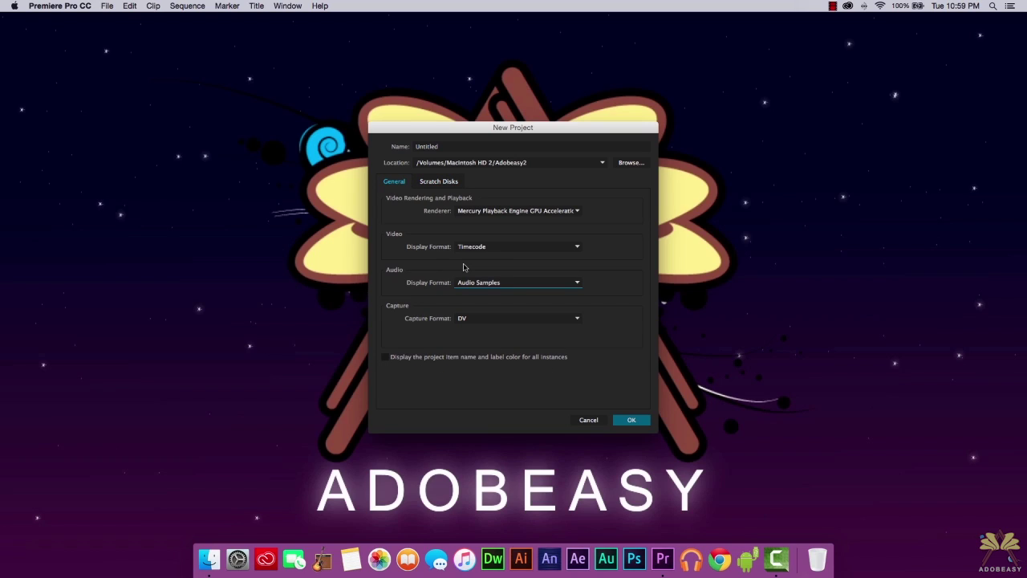
{"action": "left_click", "coordinate": [480, 247]}
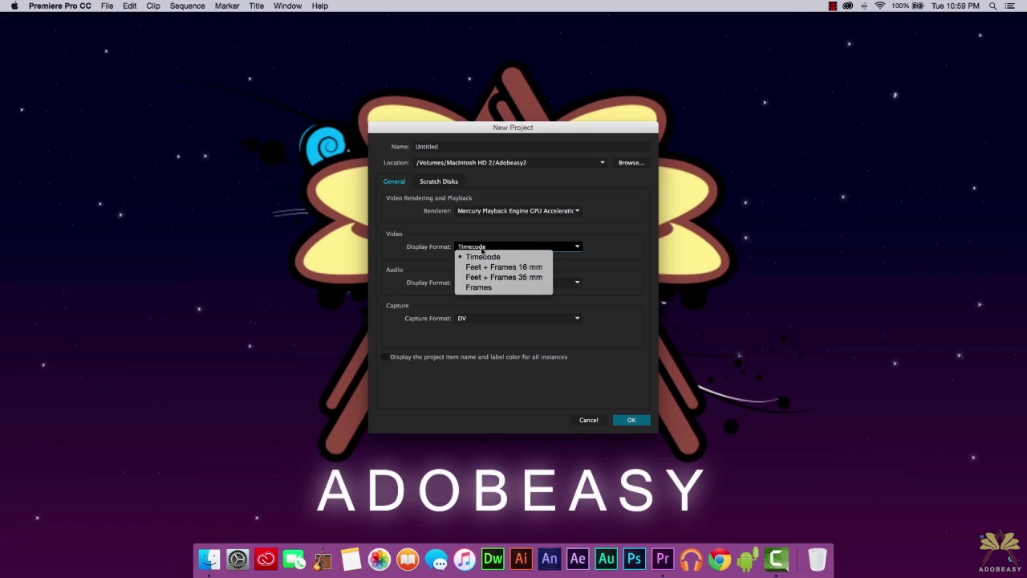
{"action": "left_click", "coordinate": [482, 255]}
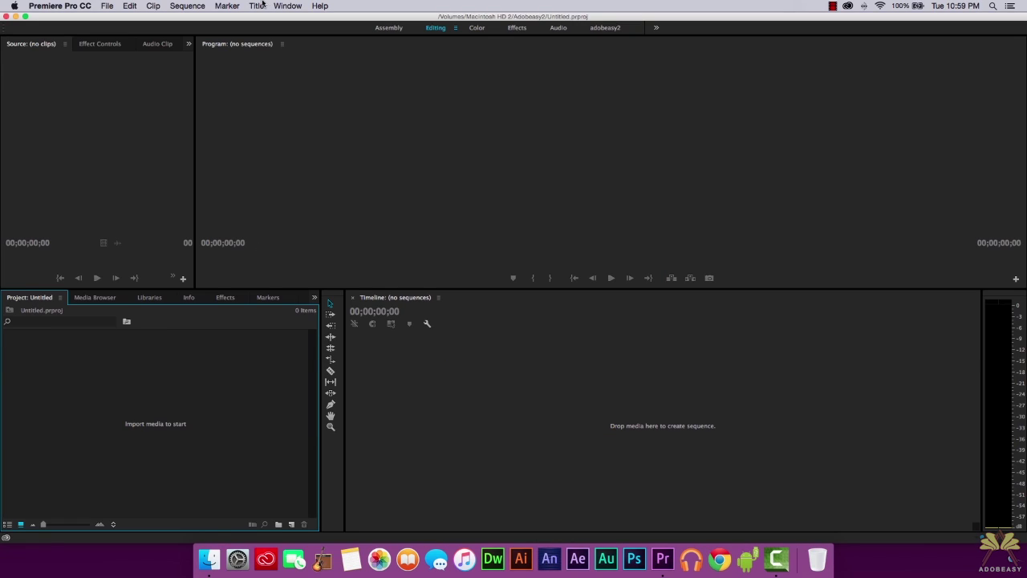
Step: Start a new sequence and examine the available presets, including the Digital SLR group
{"action": "left_click", "coordinate": [108, 8]}
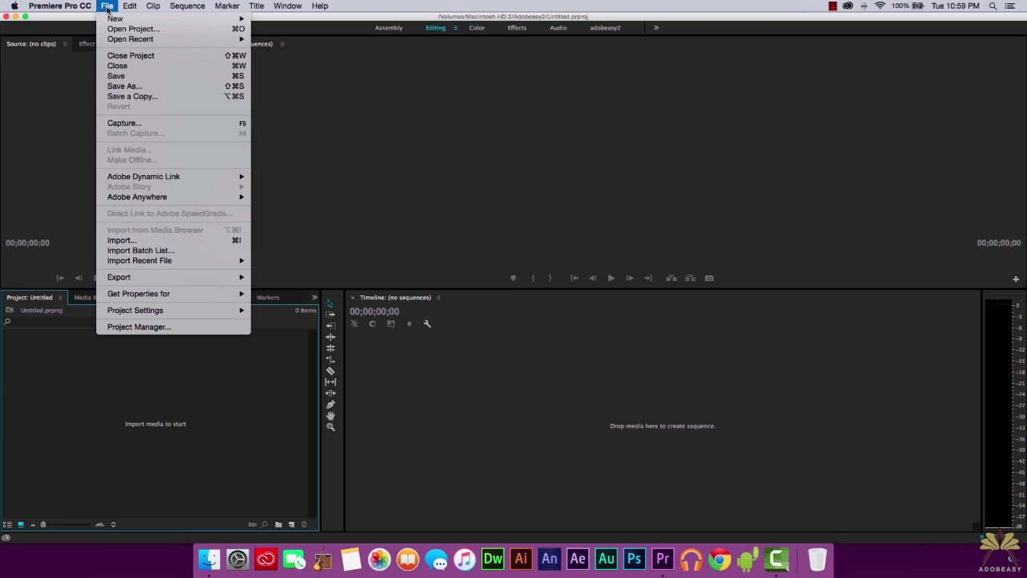
{"action": "mouse_move", "coordinate": [119, 18]}
{"action": "left_click", "coordinate": [290, 30]}
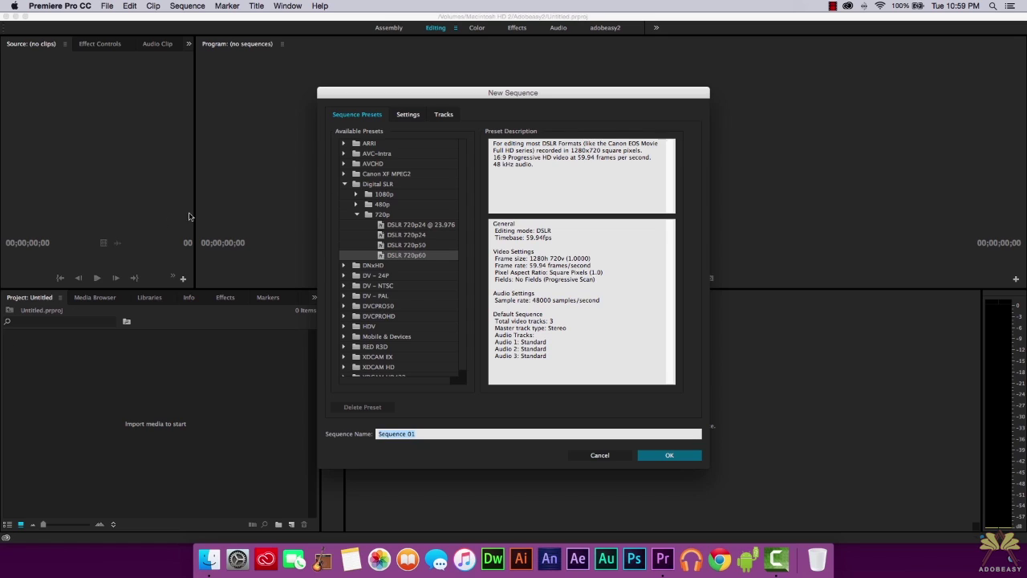
{"action": "left_click", "coordinate": [345, 184]}
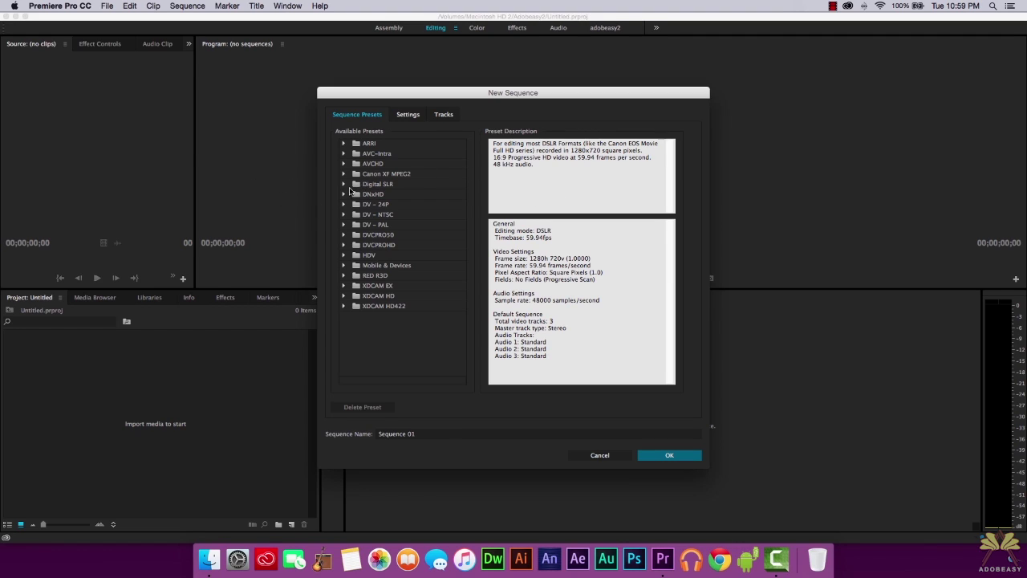
{"action": "left_click", "coordinate": [345, 184]}
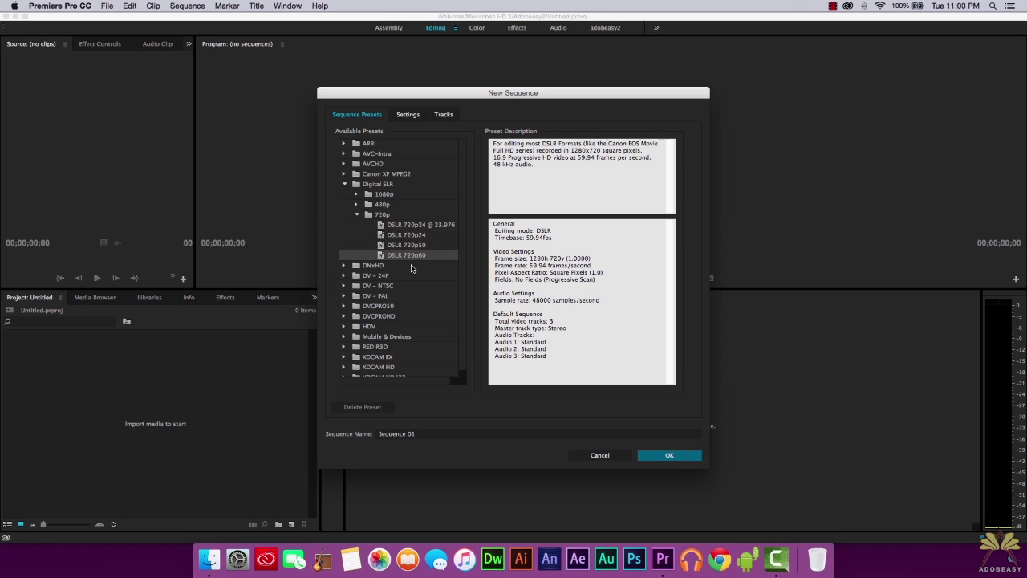
{"action": "left_click", "coordinate": [345, 186]}
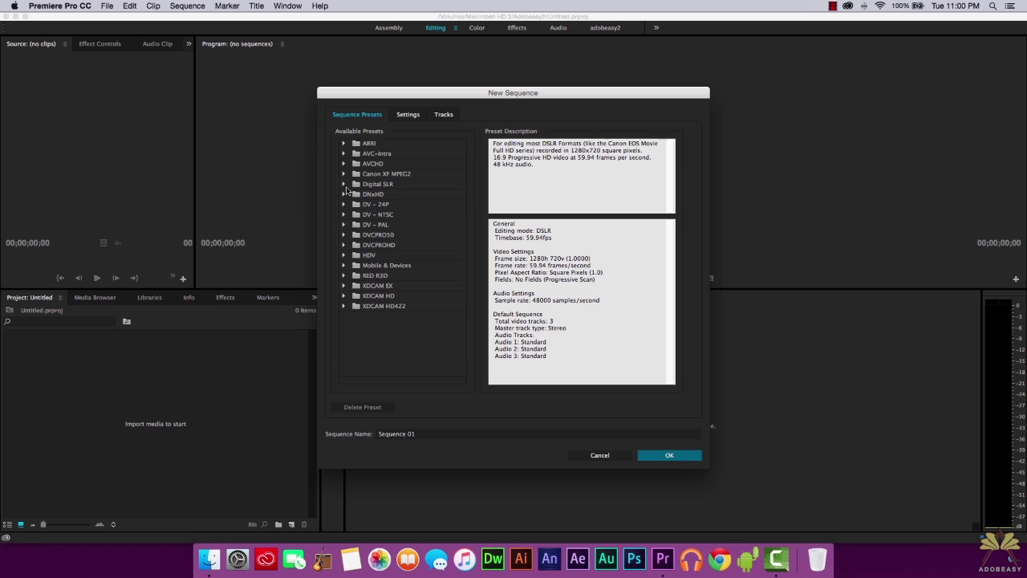
Step: Try the Custom editing mode with a 48000 Hz sample rate for the new sequence, then cancel its creation
{"action": "left_click", "coordinate": [408, 117]}
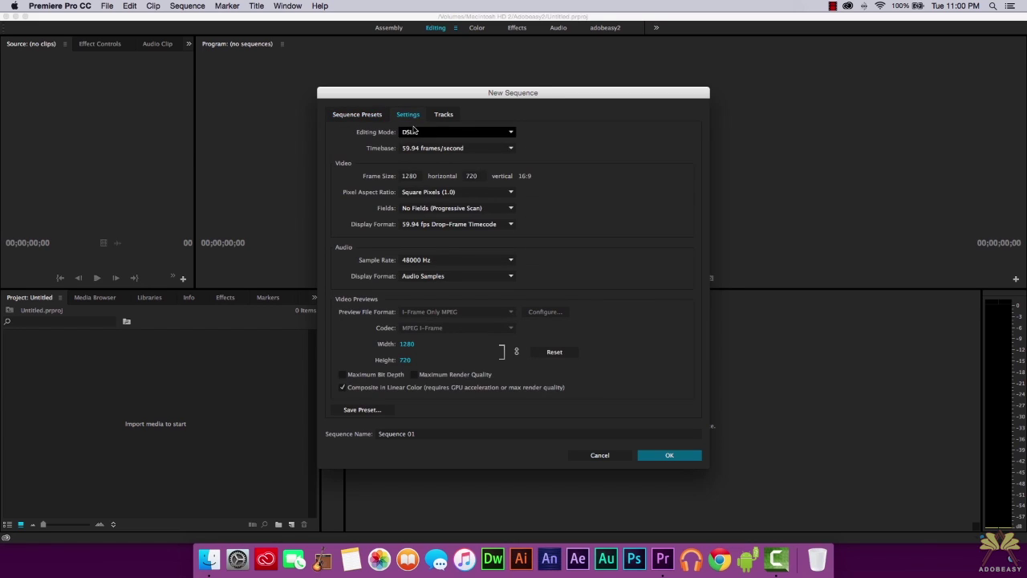
{"action": "left_click", "coordinate": [418, 132]}
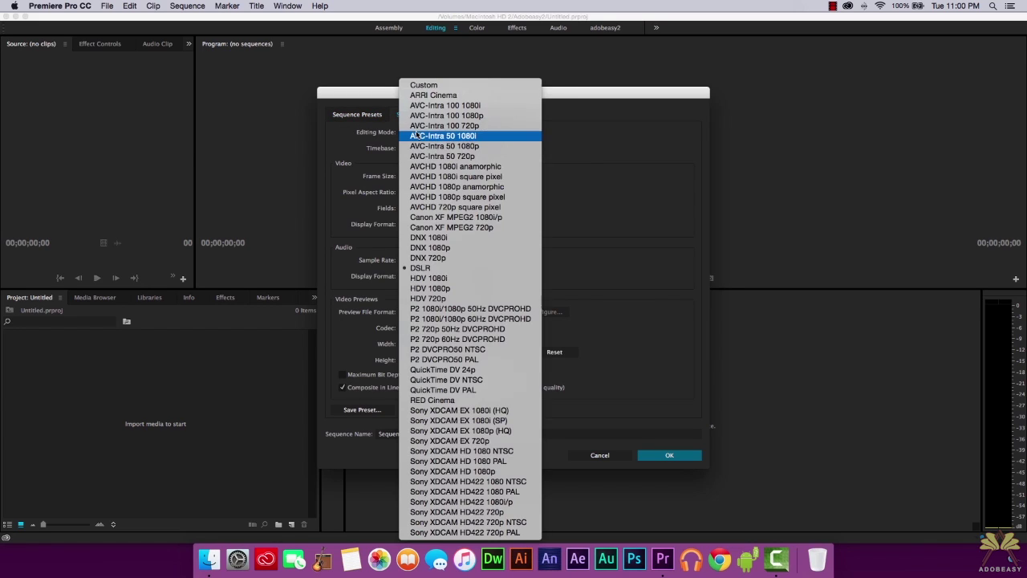
{"action": "left_click", "coordinate": [450, 85]}
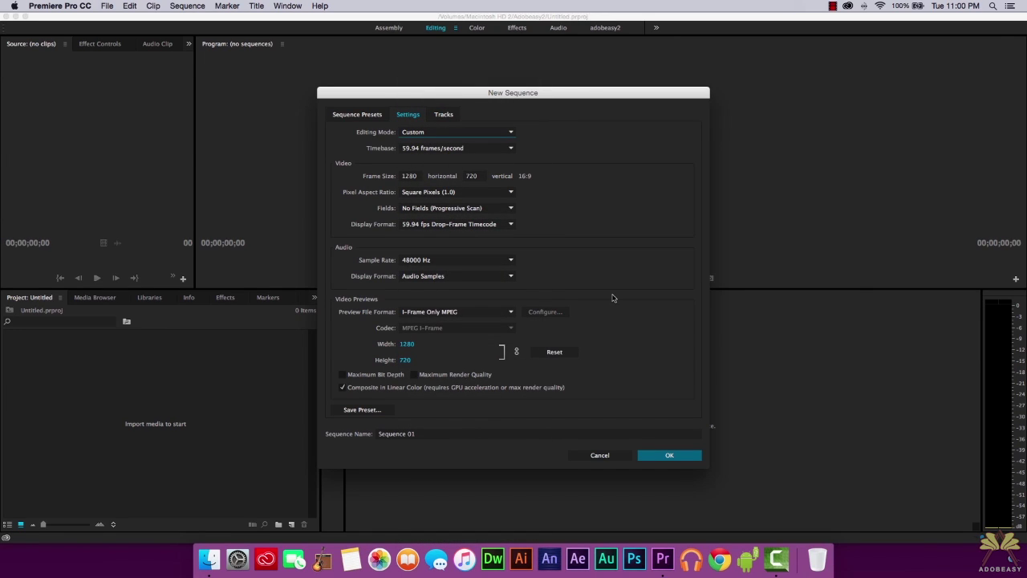
{"action": "left_click", "coordinate": [450, 260]}
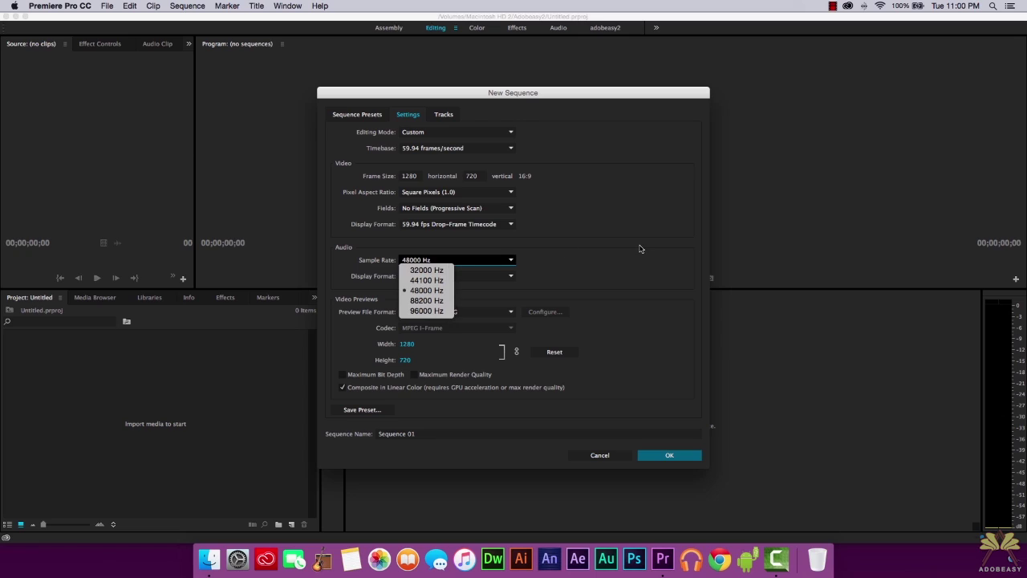
{"action": "left_click", "coordinate": [450, 261]}
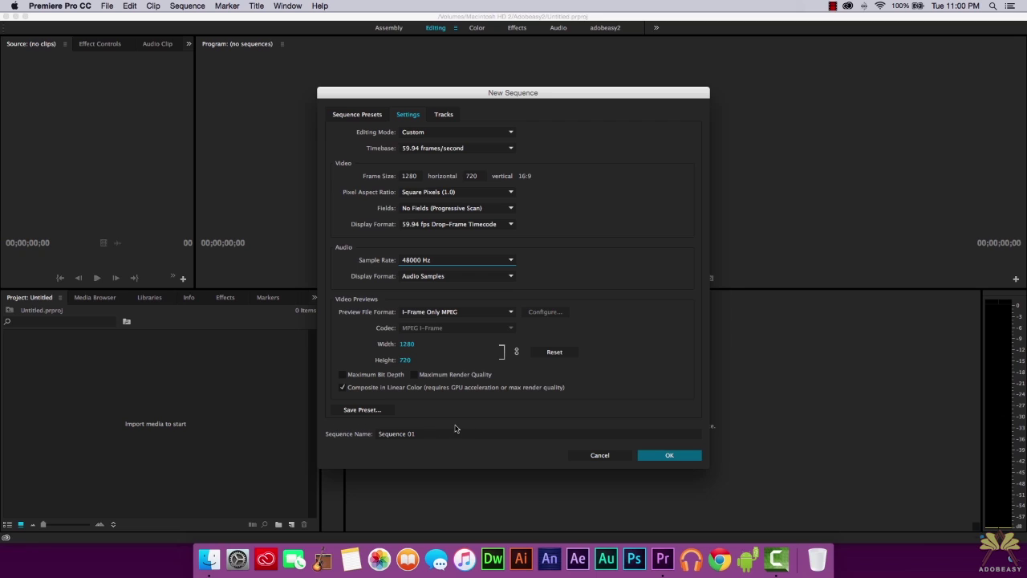
{"action": "left_click", "coordinate": [597, 457]}
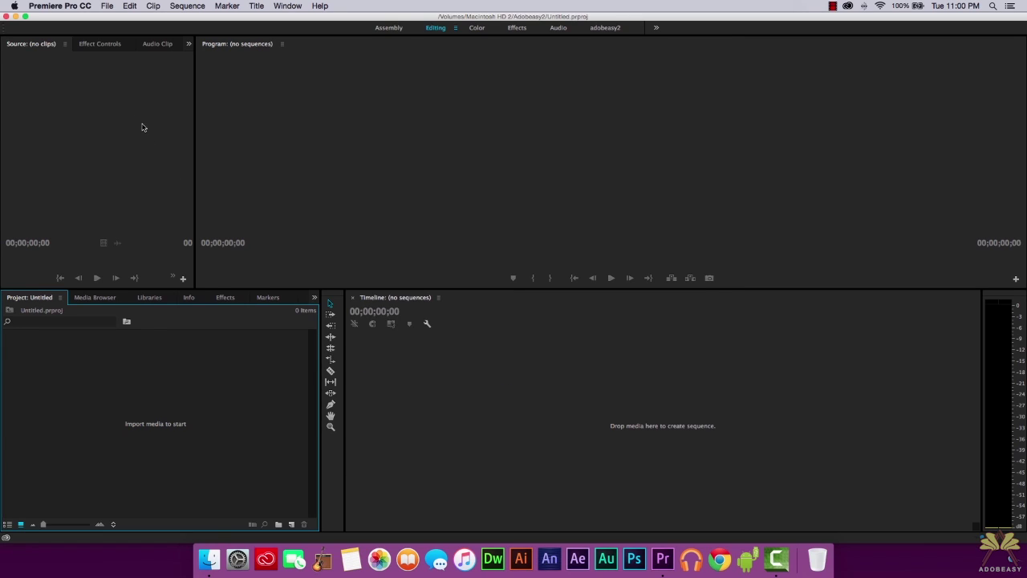
Step: Open the existing adobeasy2.prproj project from the Adobeasy2 folder
{"action": "left_click", "coordinate": [107, 6]}
{"action": "left_click", "coordinate": [120, 29]}
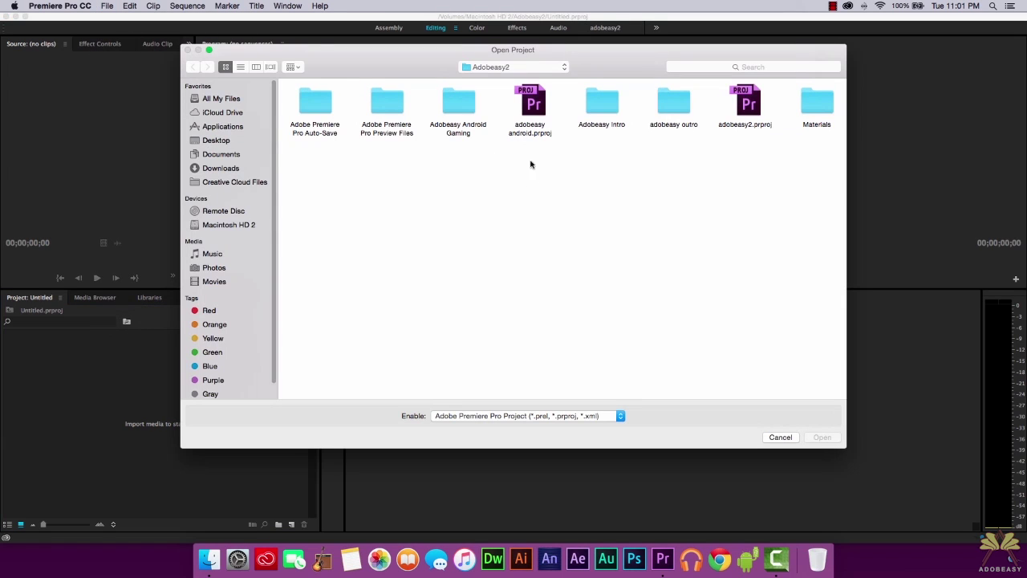
{"action": "double_click", "coordinate": [745, 112]}
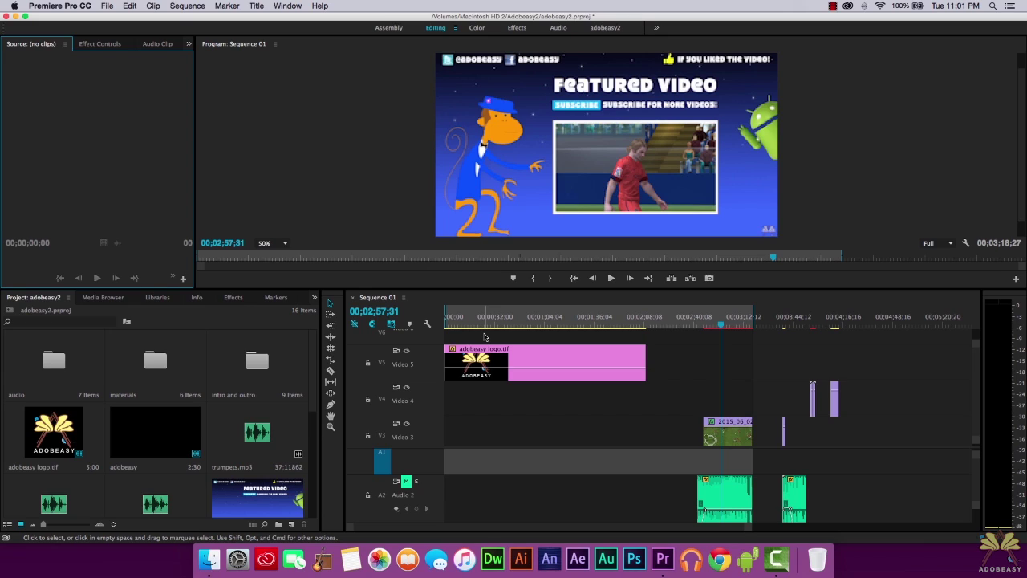
{"action": "left_click", "coordinate": [731, 425]}
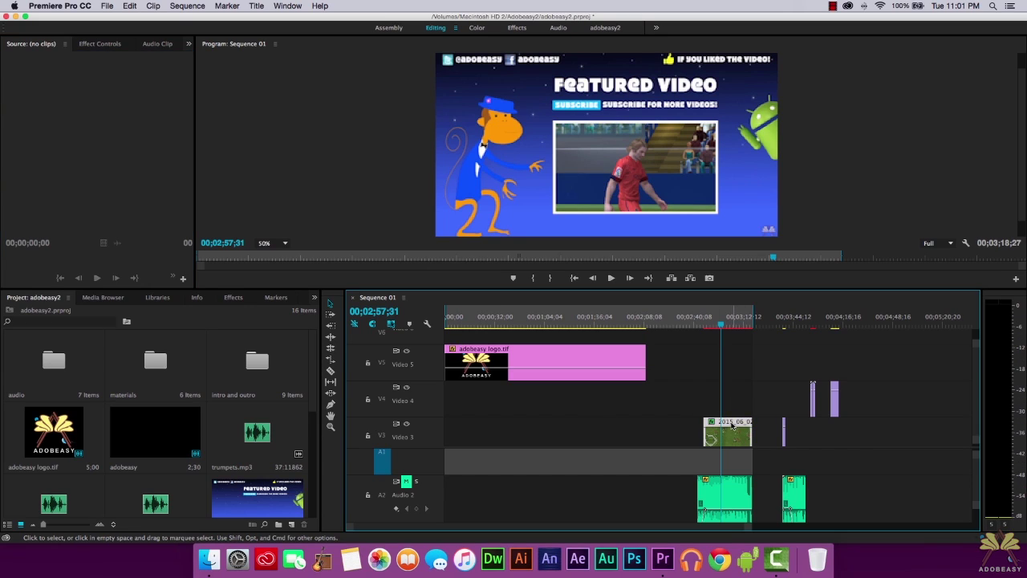
{"action": "left_click", "coordinate": [108, 6]}
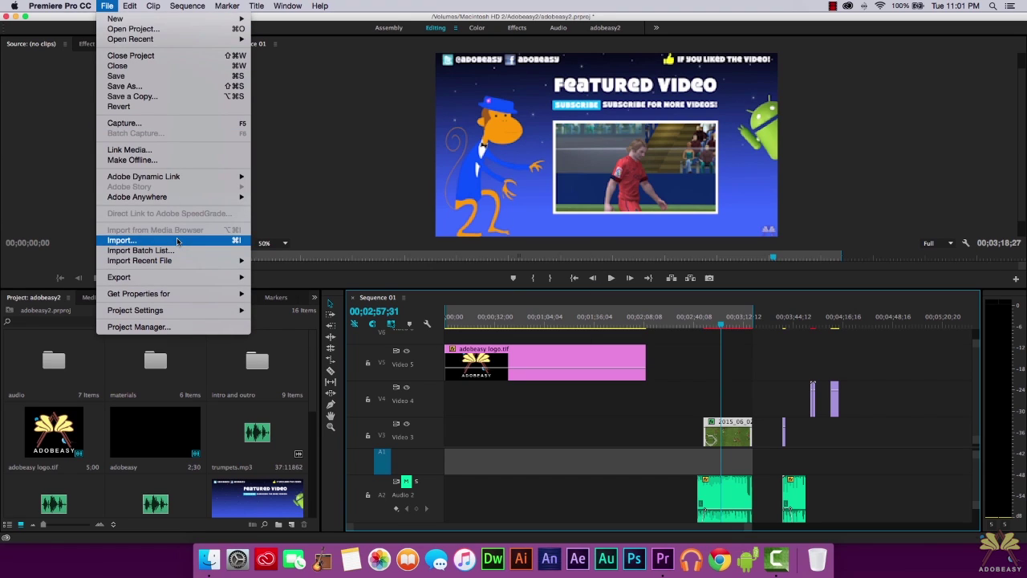
{"action": "left_click", "coordinate": [71, 170]}
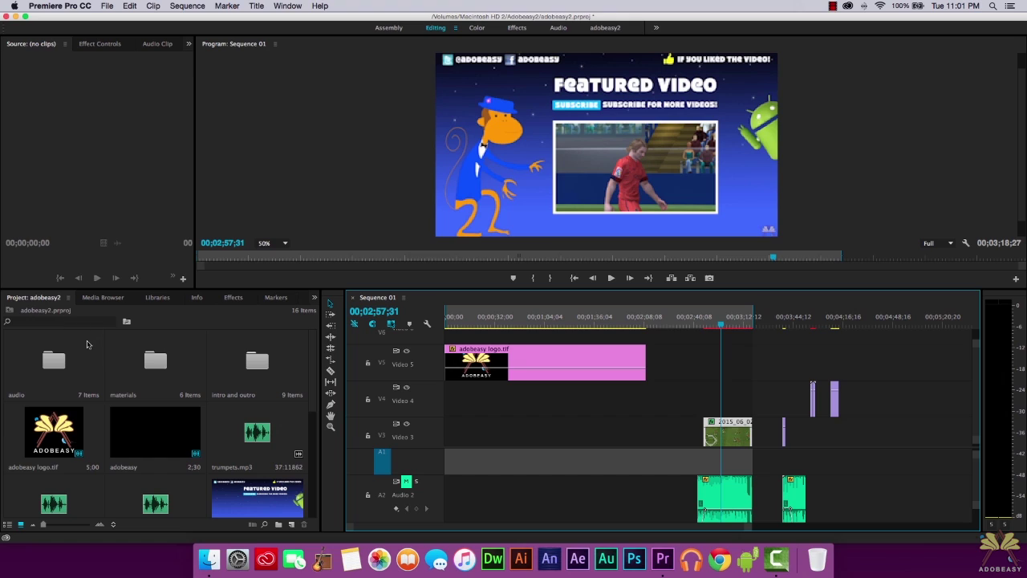
{"action": "left_click", "coordinate": [288, 6]}
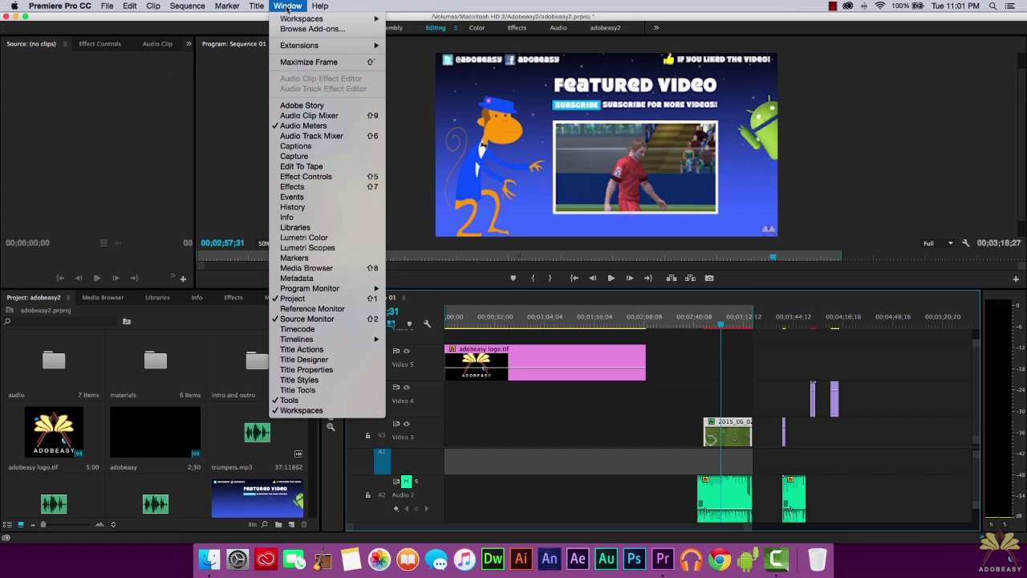
{"action": "left_click", "coordinate": [24, 301]}
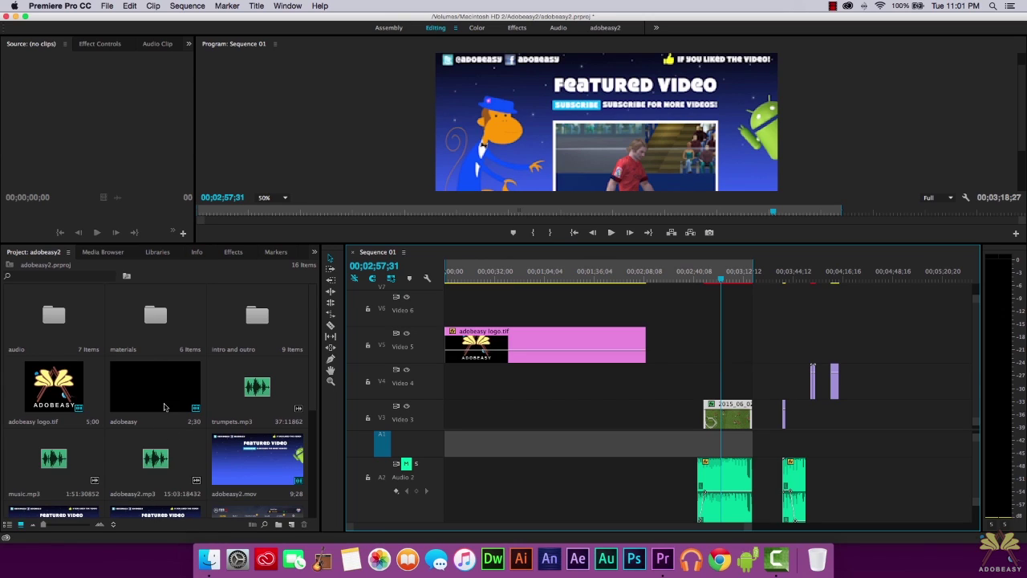
Step: Browse the project's media to the 2015_06_02_17_18_17.mp4 clip and enlarge the item thumbnails
{"action": "left_click", "coordinate": [153, 312]}
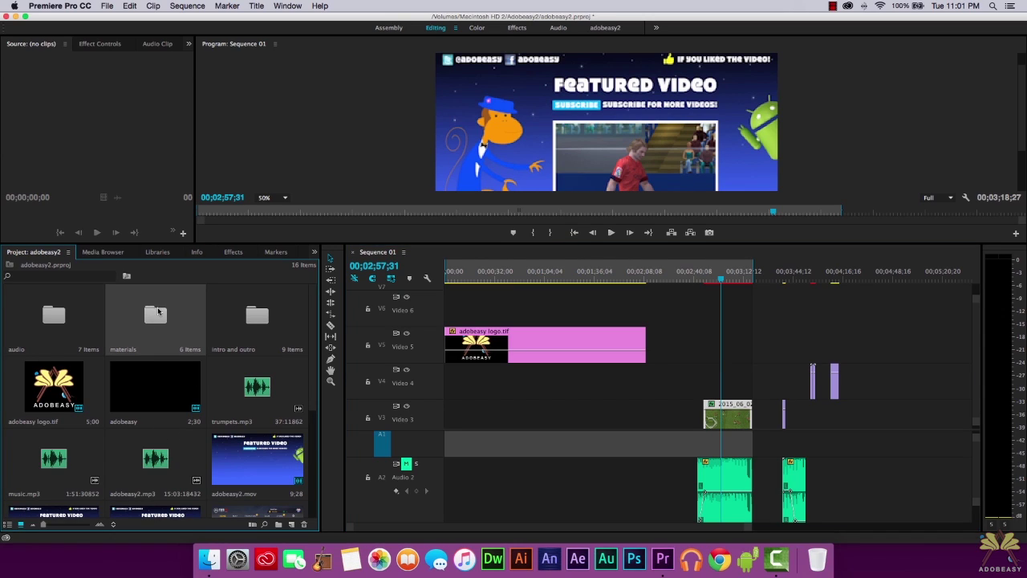
{"action": "left_click", "coordinate": [273, 469]}
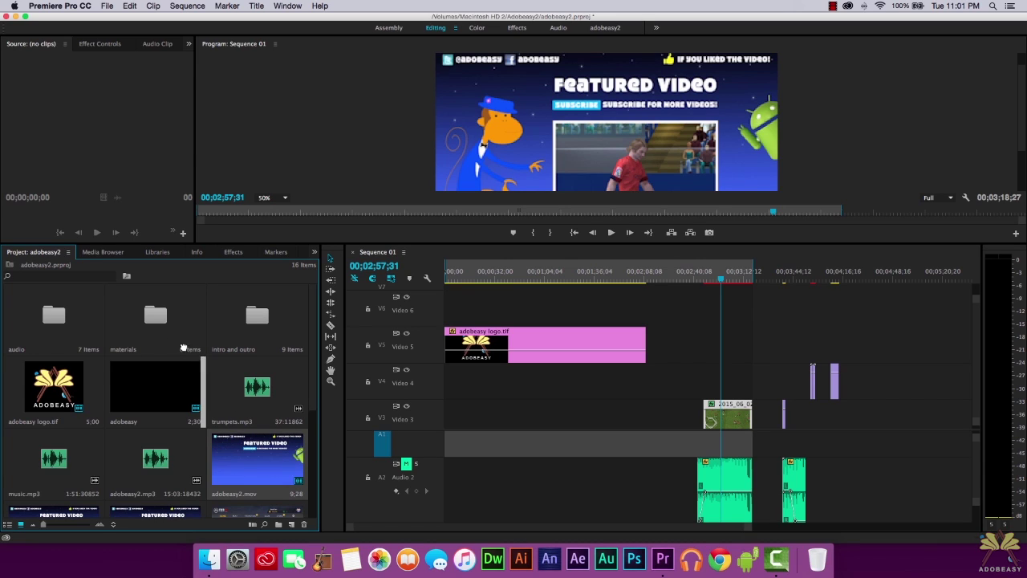
{"action": "scroll", "coordinate": [256, 395], "scroll_direction": "down", "scroll_amount": 3}
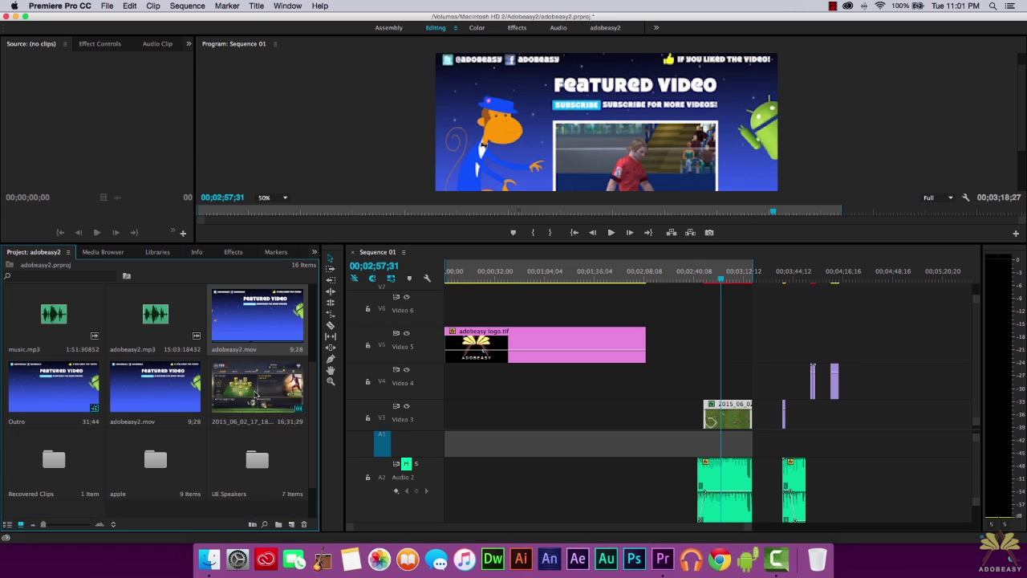
{"action": "left_click", "coordinate": [256, 394]}
{"action": "left_click_drag", "start_coordinate": [50, 526], "coordinate": [64, 526]}
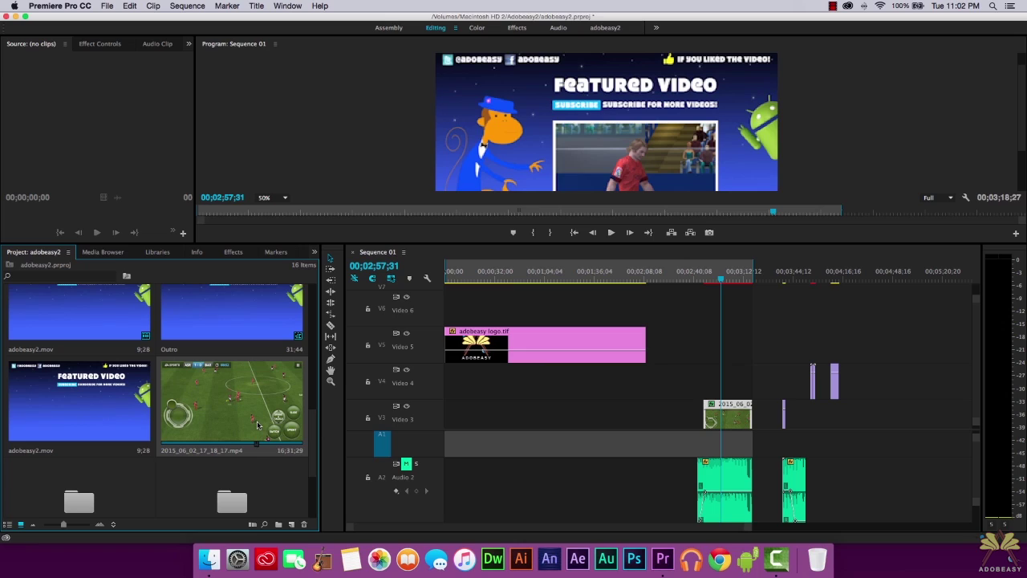
Step: View the local drives in the Media Browser and return to the project's media
{"action": "left_click", "coordinate": [117, 254]}
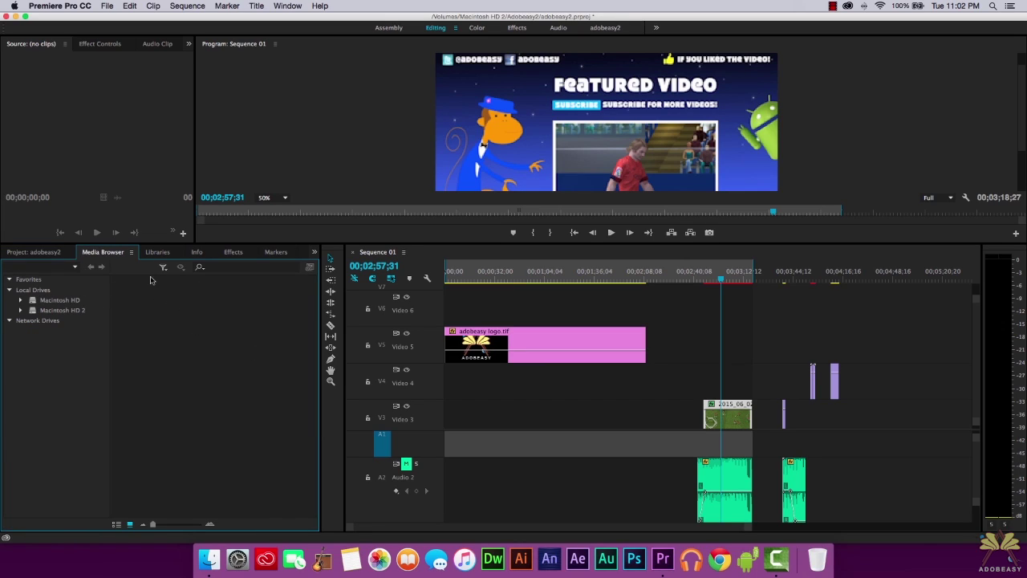
{"action": "key", "text": "shift+1"}
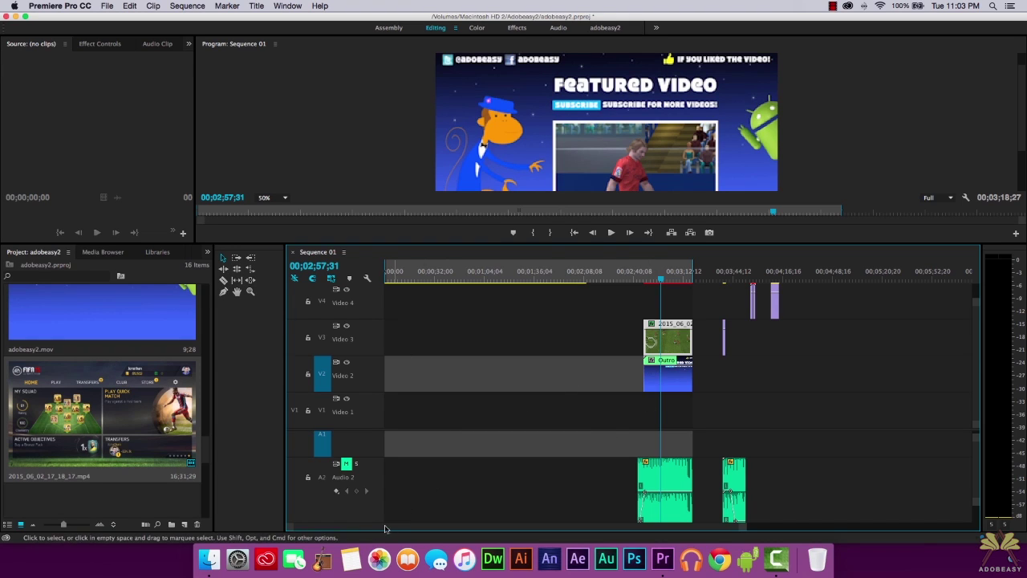
Step: Split the 2015_06_02_17_18_17.mp4 clip on Video 3 just before the playhead and extend the first piece's start to an earlier time
{"action": "left_click_drag", "start_coordinate": [751, 530], "coordinate": [549, 530]}
{"action": "key", "text": "c"}
{"action": "left_click", "coordinate": [647, 337]}
{"action": "key", "text": "v"}
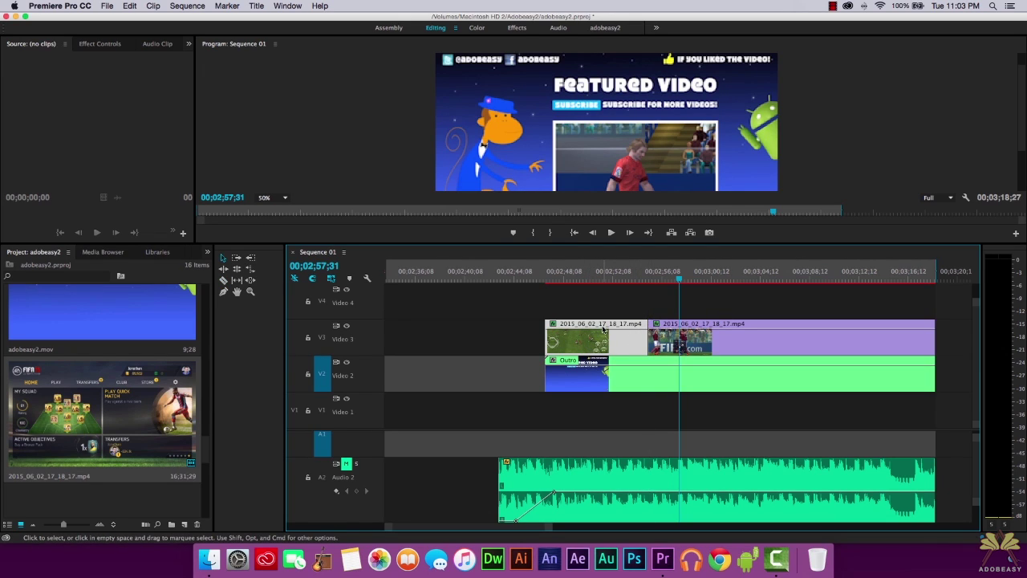
{"action": "left_click_drag", "start_coordinate": [604, 329], "coordinate": [648, 335]}
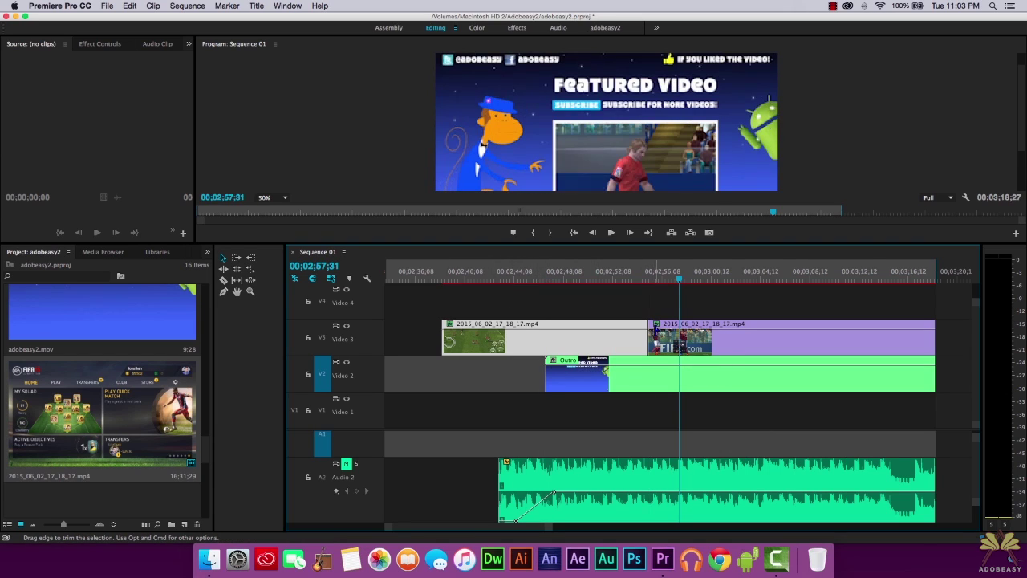
Step: Undo the split and the extension of the 2015_06_02_17_18_17.mp4 clip on Video 3
{"action": "key", "text": "super+z"}
{"action": "key", "text": "super+z"}
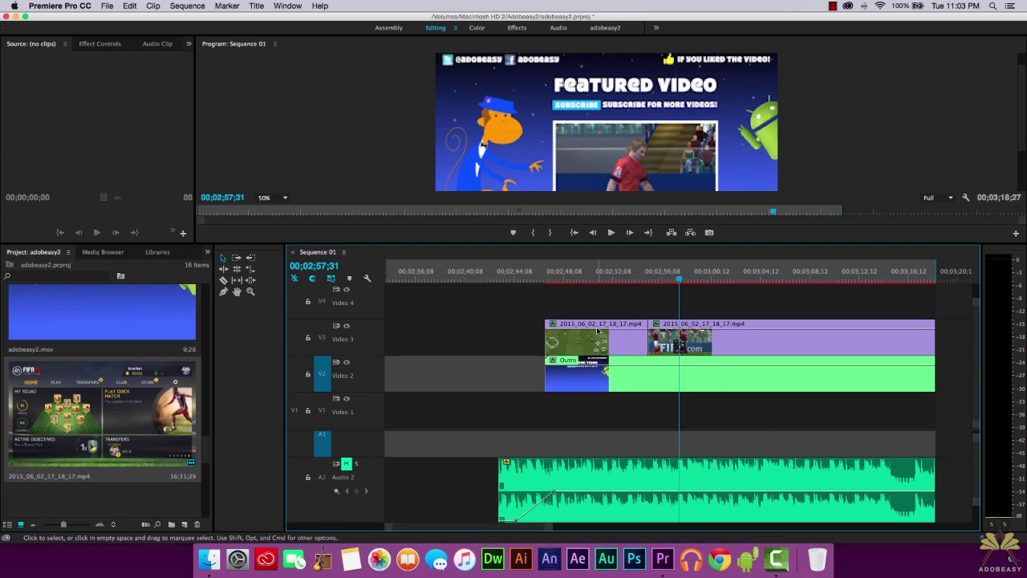
{"action": "key", "text": "super+z"}
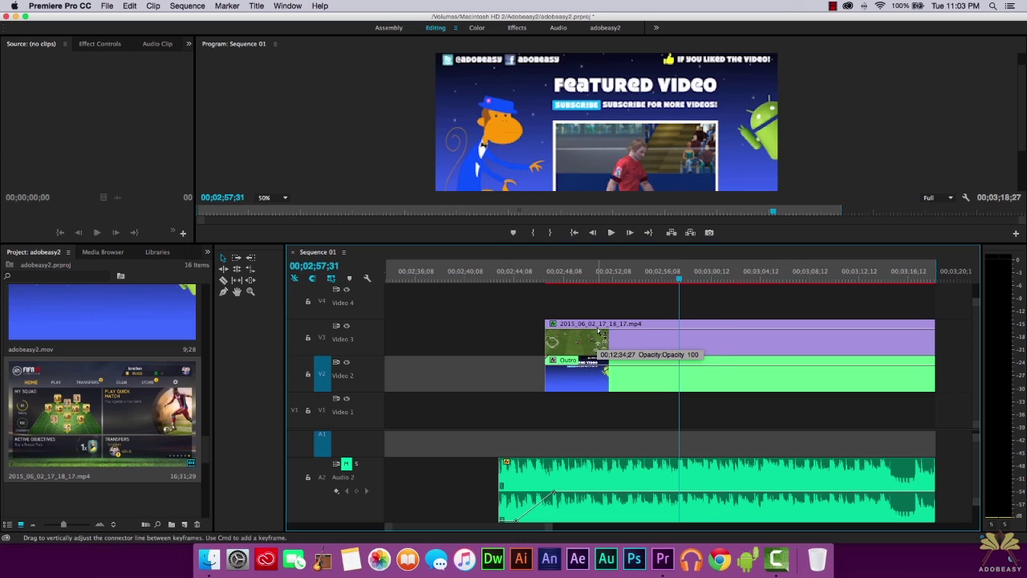
Step: Try splitting the Video 3 clip closer to its start and extending the first piece backward, then undo these edits
{"action": "key", "text": "c"}
{"action": "left_click", "coordinate": [613, 330]}
{"action": "key", "text": "v"}
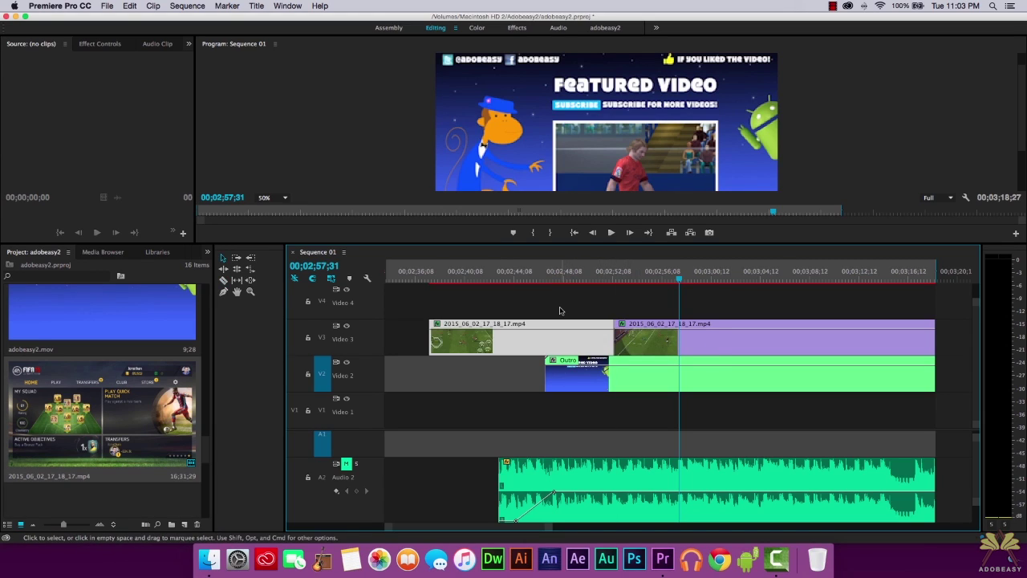
{"action": "key", "text": "super+z"}
{"action": "key", "text": "super+z"}
{"action": "key", "text": "super+z"}
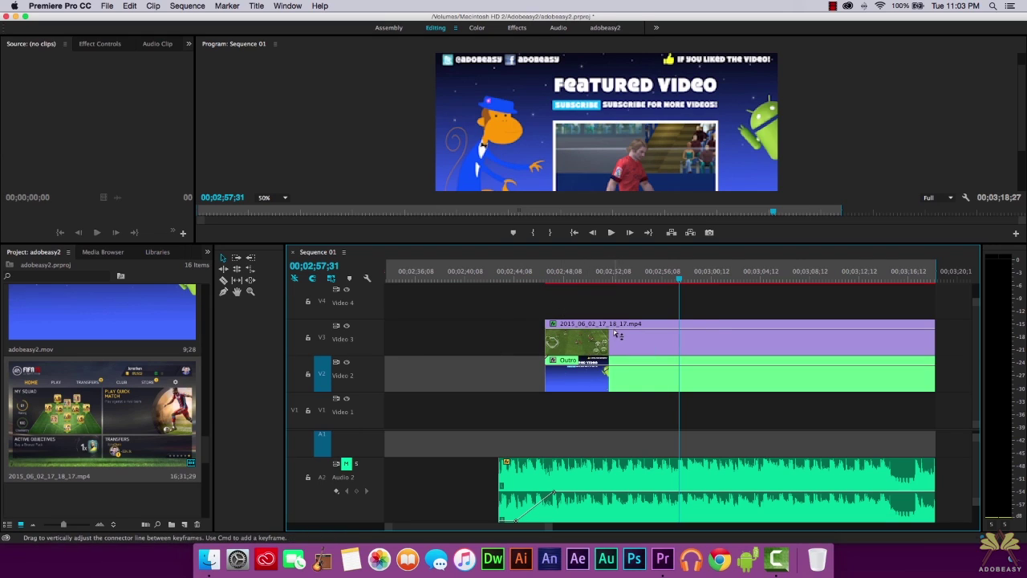
Step: Try trimming the Video 3 clip from its end to well before the playhead, then undo the trim
{"action": "left_click", "coordinate": [679, 339]}
{"action": "left_click_drag", "start_coordinate": [933, 336], "coordinate": [817, 339]}
{"action": "left_click_drag", "start_coordinate": [597, 316], "coordinate": [604, 324]}
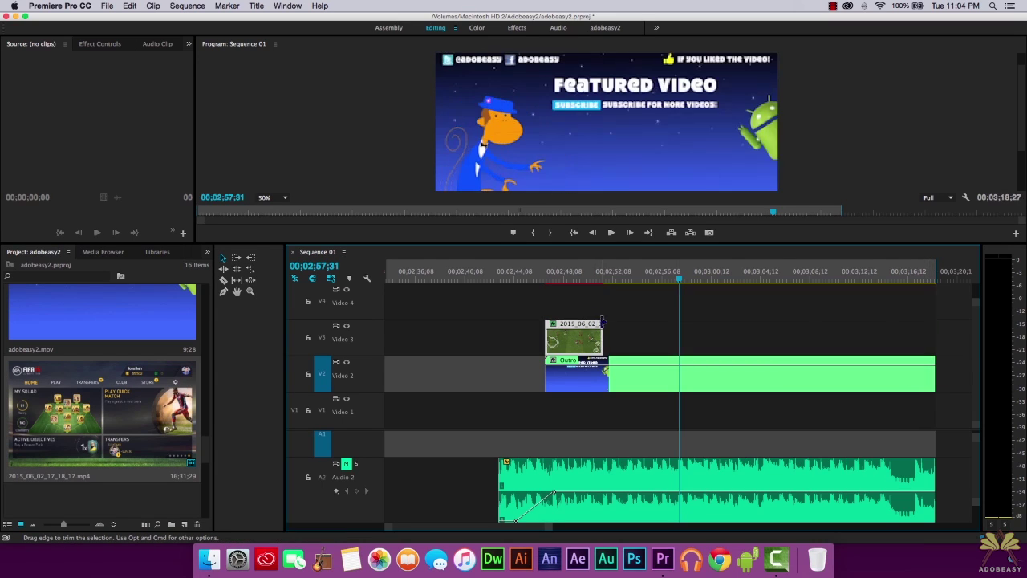
{"action": "key", "text": "super+z"}
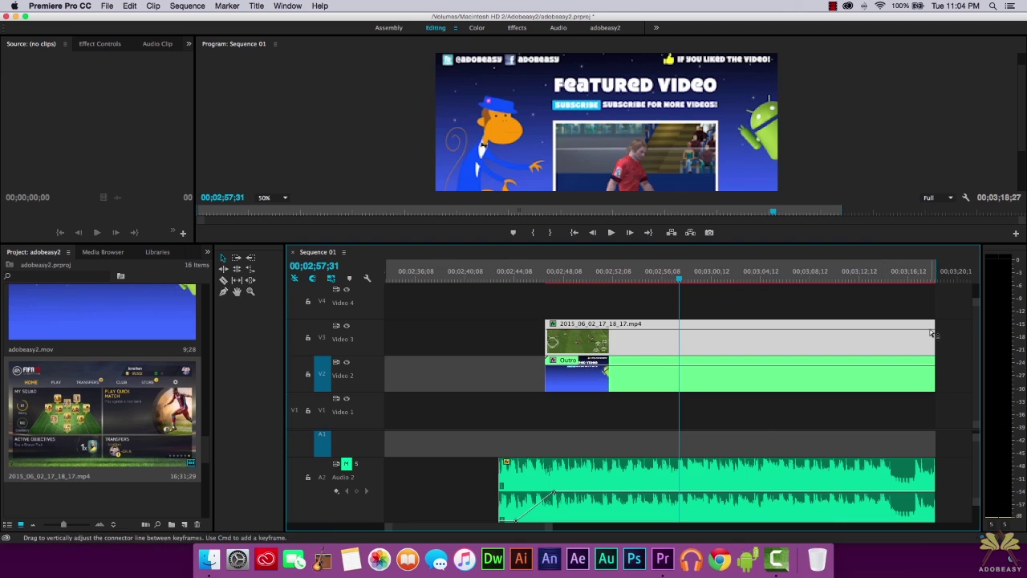
Step: Try trimming the end of the Video 3 clip back to the playhead, then undo this trim
{"action": "left_click_drag", "start_coordinate": [936, 333], "coordinate": [746, 329]}
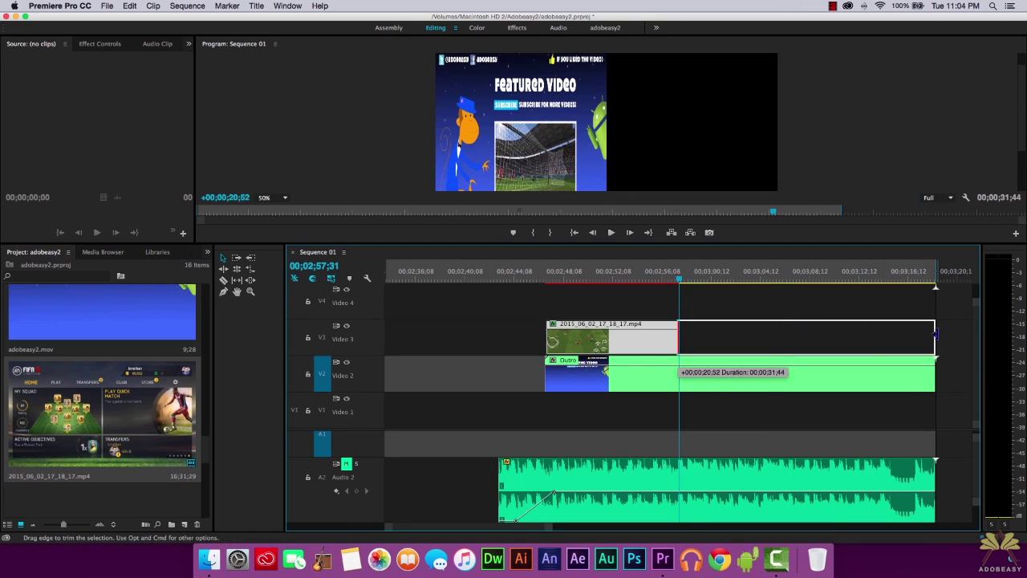
{"action": "key", "text": "super+z"}
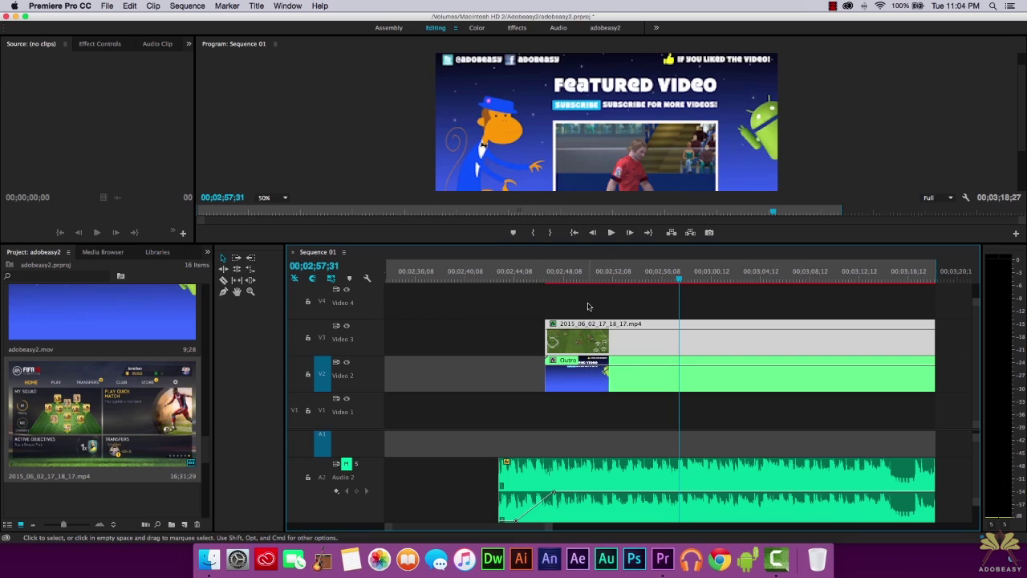
Step: Select the Audio 2 clip and review its fade-in by moving the playhead to its keyframes near 00;02;44;08 and 00;02;47;26
{"action": "left_click", "coordinate": [442, 450]}
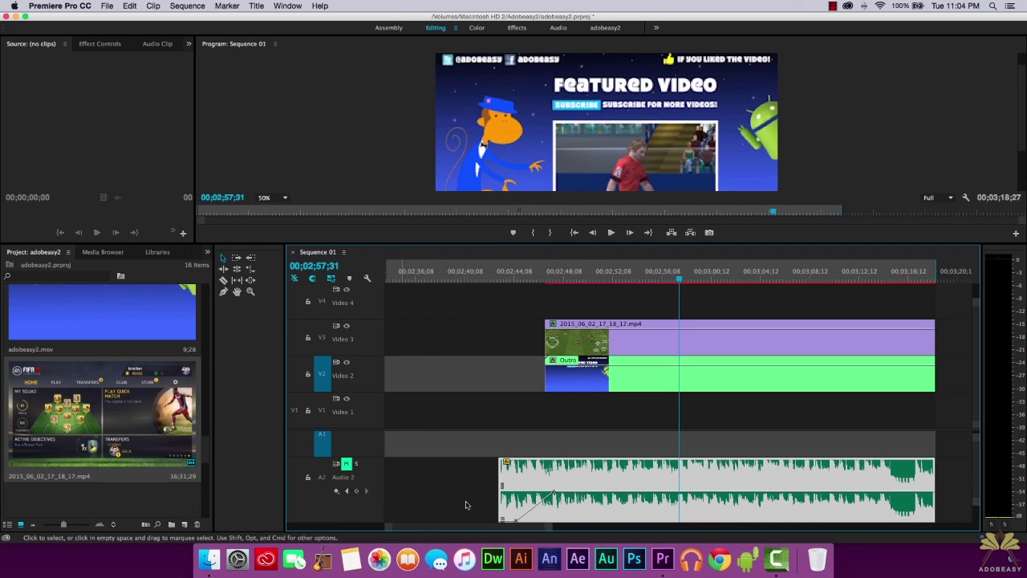
{"action": "left_click", "coordinate": [516, 276]}
{"action": "left_click_drag", "start_coordinate": [516, 276], "coordinate": [603, 276]}
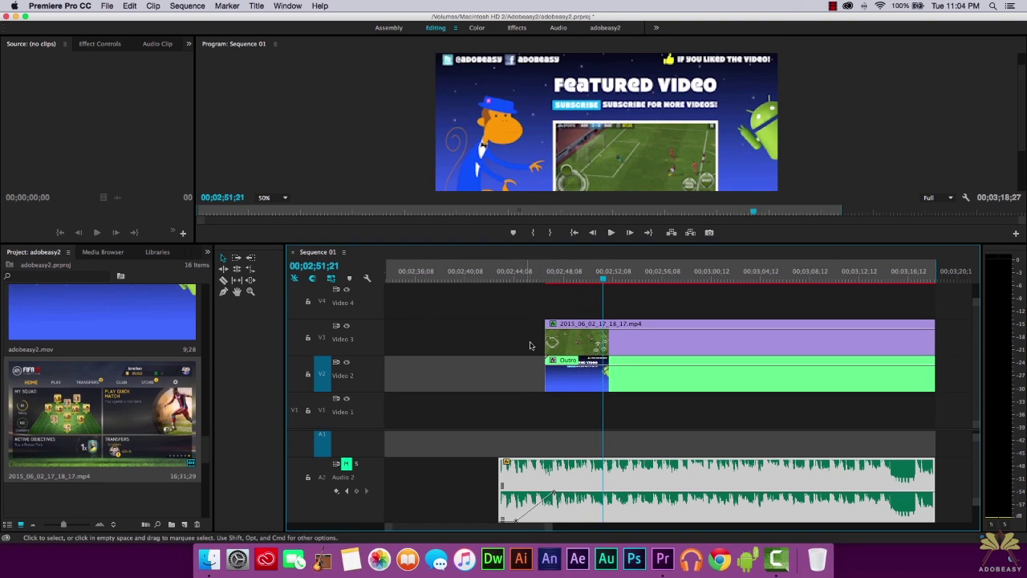
{"action": "mouse_move", "coordinate": [520, 276]}
{"action": "left_mouse_down"}
{"action": "mouse_move", "coordinate": [503, 277]}
{"action": "mouse_move", "coordinate": [516, 276]}
{"action": "left_mouse_up"}
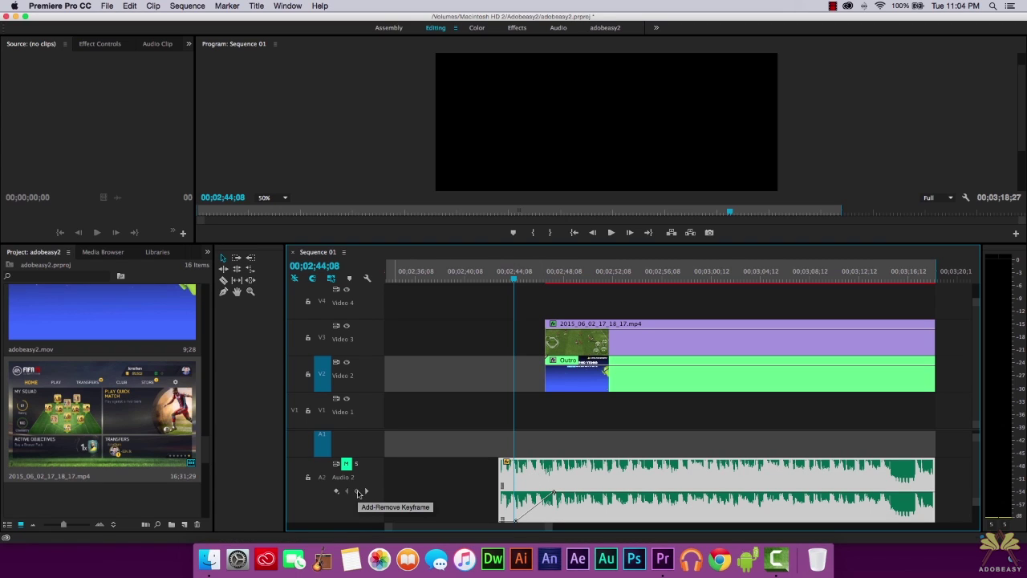
{"action": "left_click_drag", "start_coordinate": [524, 279], "coordinate": [546, 286]}
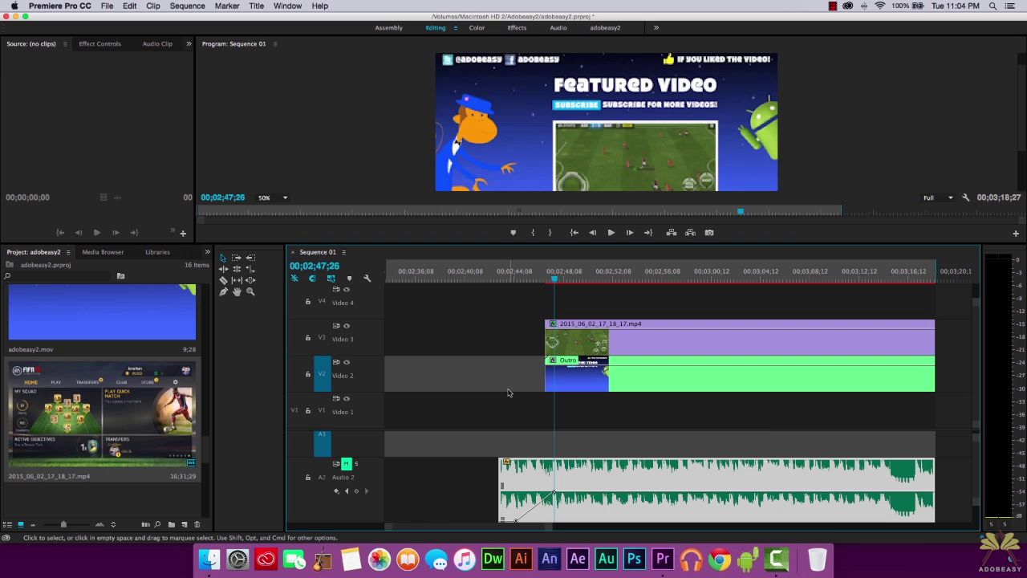
{"action": "left_click", "coordinate": [543, 279]}
{"action": "left_click_drag", "start_coordinate": [554, 491], "coordinate": [548, 491]}
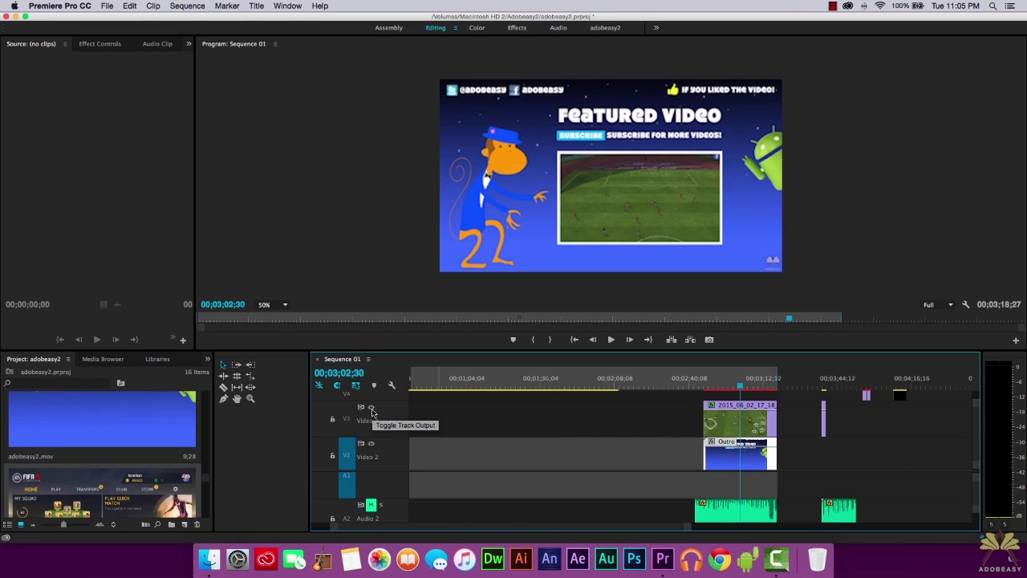
Step: Toggle the Video 3 track output off and back on, and select the 2015_06_02_17_18_17.mp4 clip on that track
{"action": "left_click", "coordinate": [371, 409]}
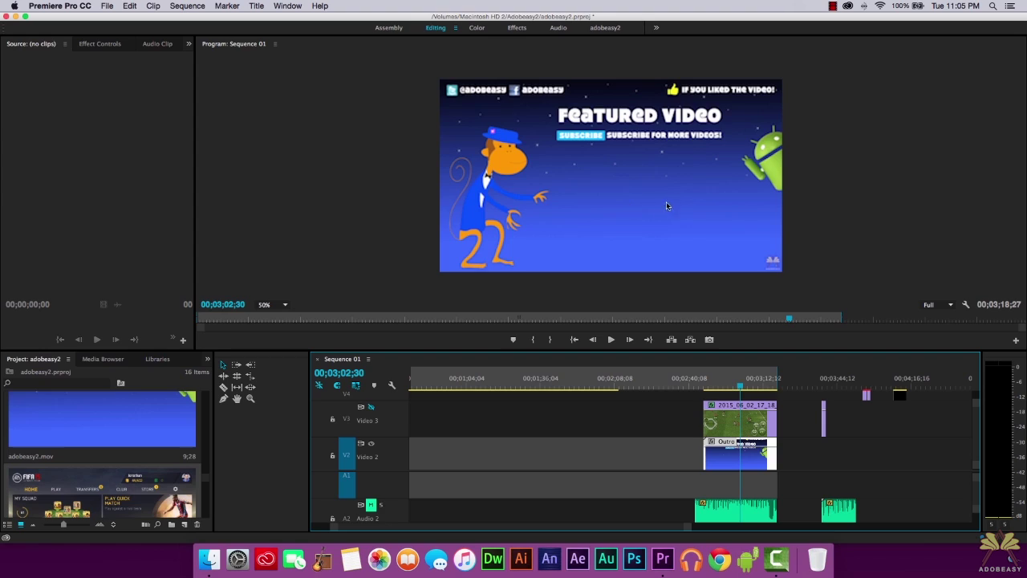
{"action": "left_click", "coordinate": [370, 407]}
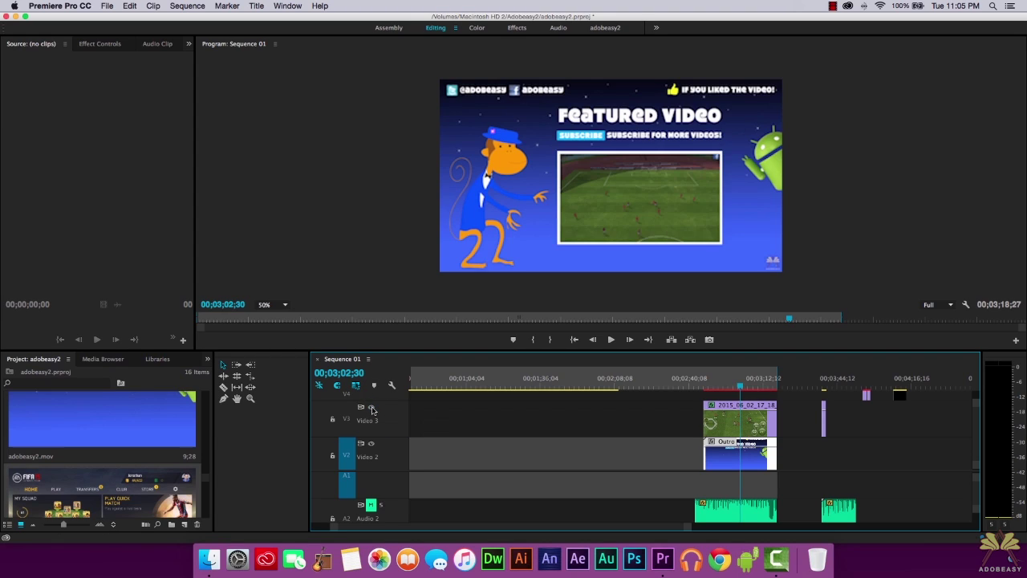
{"action": "left_click", "coordinate": [473, 457]}
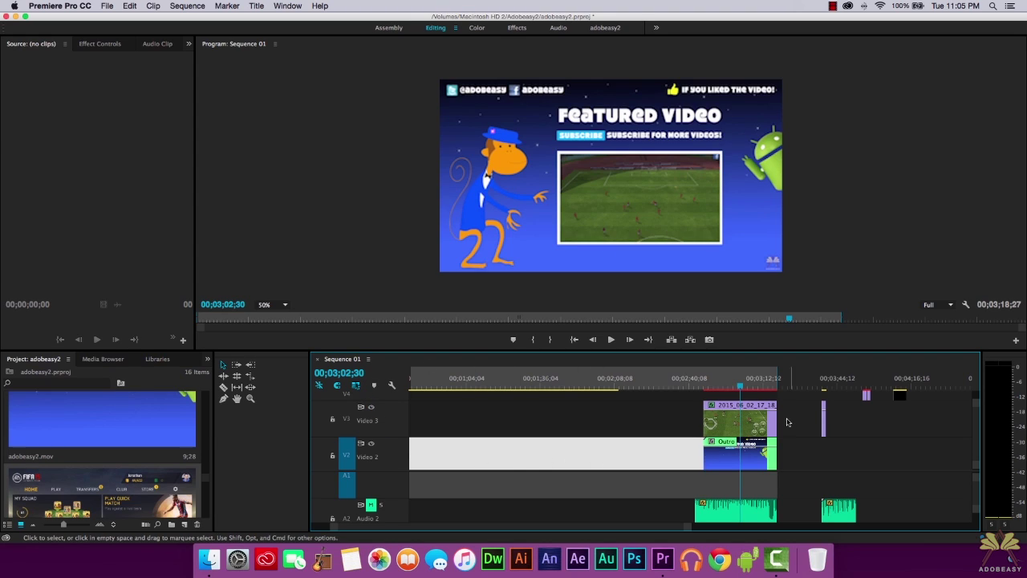
{"action": "left_click", "coordinate": [742, 415]}
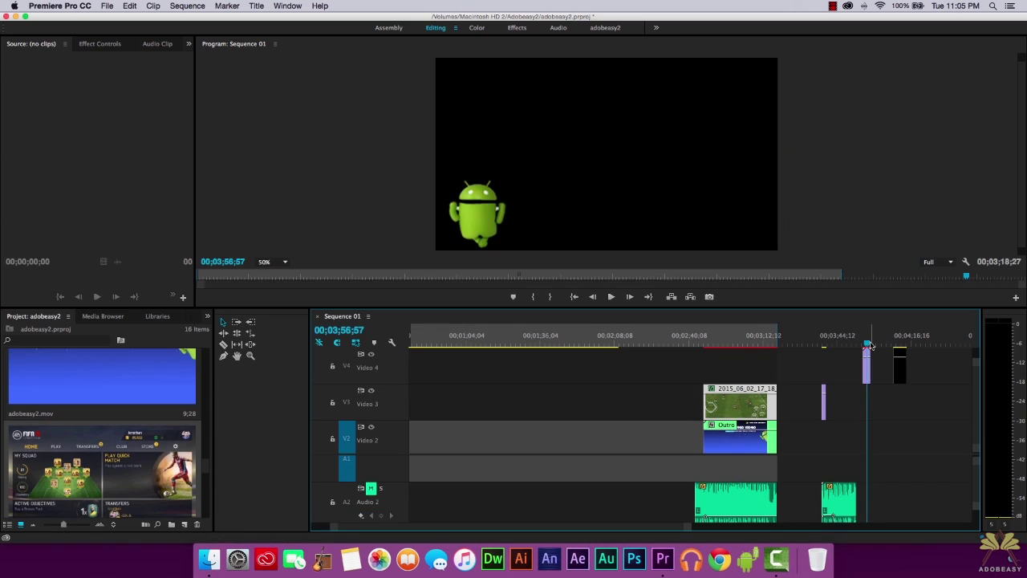
Step: Preview the two Android.mov clips on Video 4 by scrubbing the playhead back and forth across them
{"action": "mouse_move", "coordinate": [868, 344]}
{"action": "left_mouse_down"}
{"action": "mouse_move", "coordinate": [855, 344]}
{"action": "mouse_move", "coordinate": [868, 345]}
{"action": "left_mouse_up"}
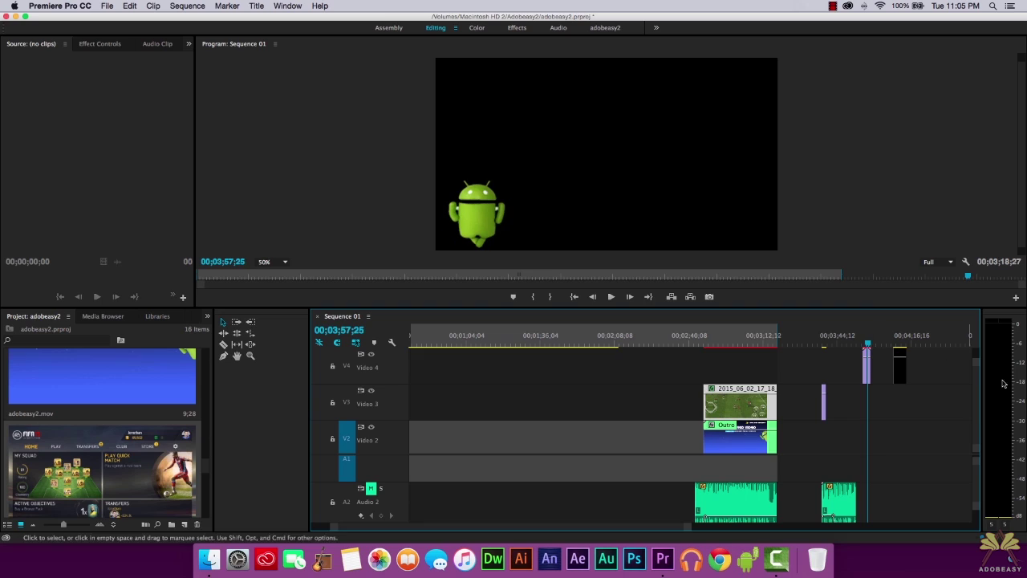
{"action": "left_click_drag", "start_coordinate": [976, 365], "coordinate": [976, 353]}
{"action": "left_click_drag", "start_coordinate": [688, 526], "coordinate": [566, 525]}
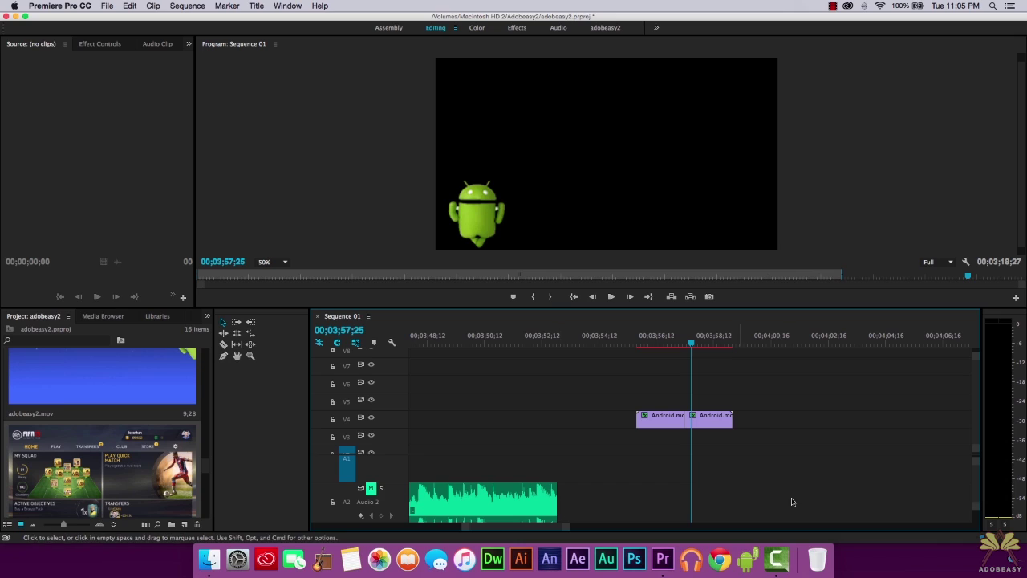
{"action": "left_click_drag", "start_coordinate": [688, 347], "coordinate": [717, 348]}
{"action": "left_click_drag", "start_coordinate": [654, 346], "coordinate": [706, 347]}
Step: Review the Speed/Duration settings of the second Android.mov clip, cancel the dialog, and scrub across both Android.mov clips
{"action": "left_click", "coordinate": [713, 417]}
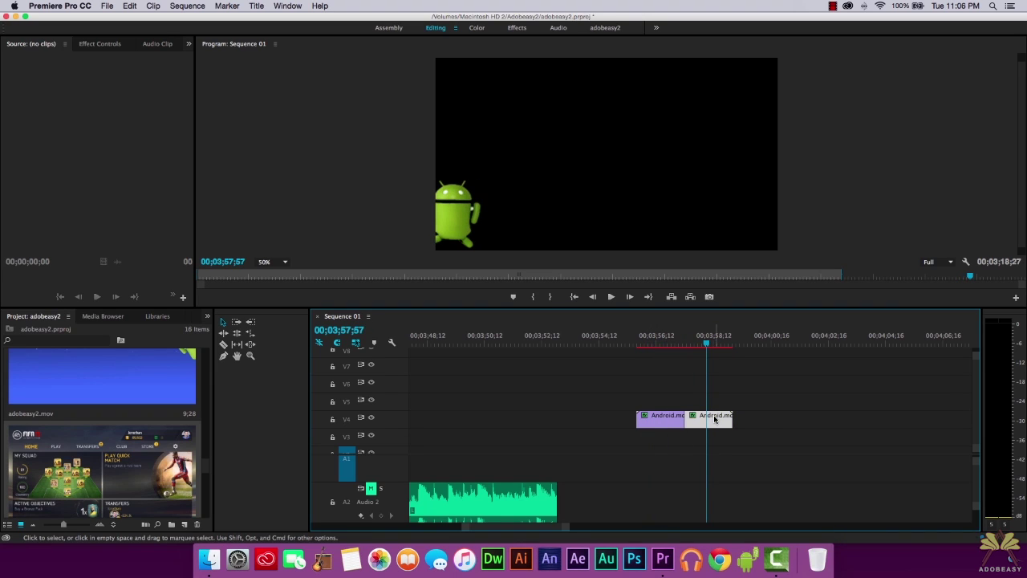
{"action": "right_click", "coordinate": [714, 418]}
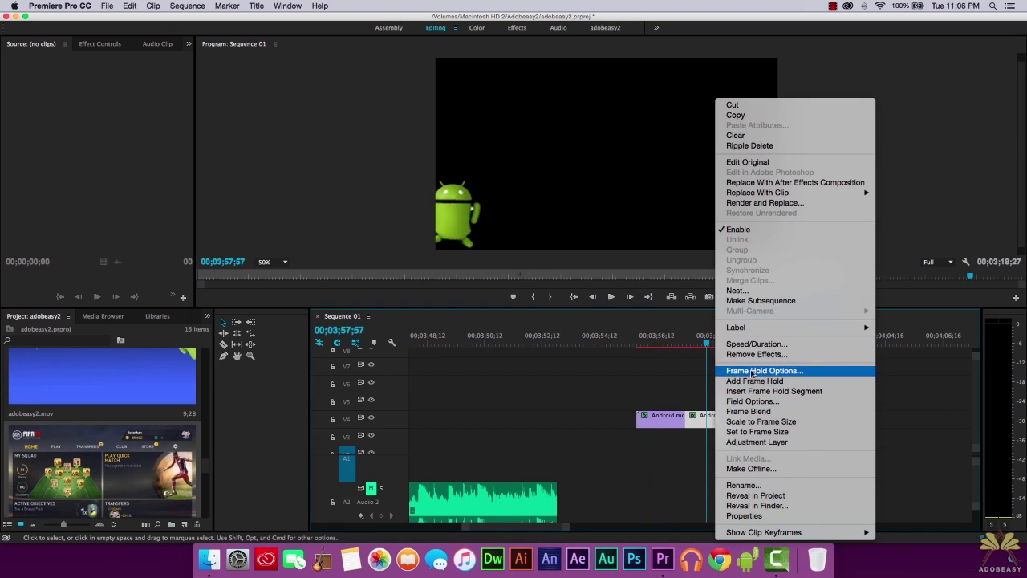
{"action": "left_click", "coordinate": [757, 344]}
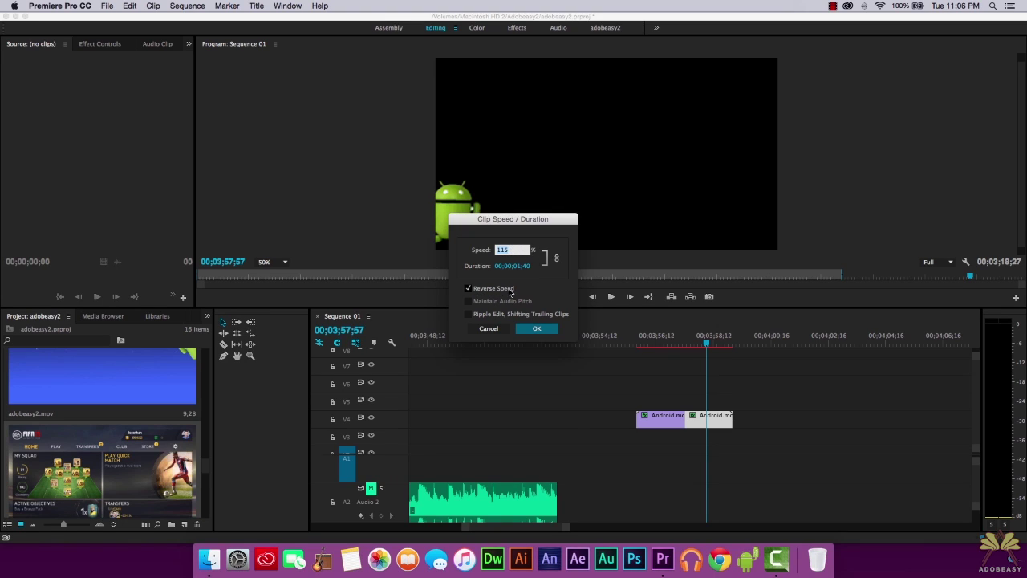
{"action": "left_click", "coordinate": [485, 331]}
{"action": "left_click_drag", "start_coordinate": [634, 344], "coordinate": [709, 344]}
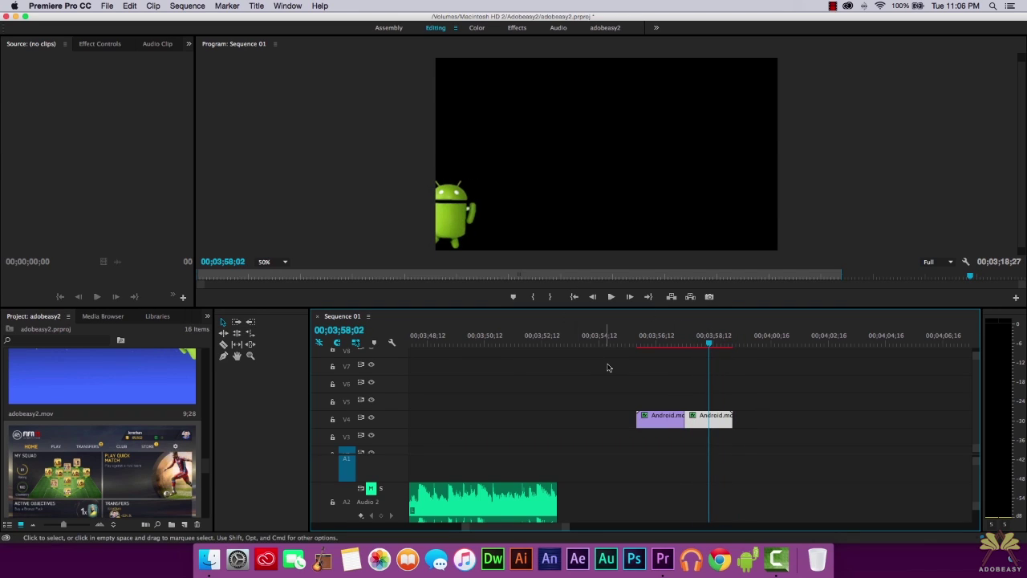
Step: Show the effect controls of the first Android.mov clip, widen their panel, and scrub through the Position animation
{"action": "left_click", "coordinate": [632, 396]}
{"action": "left_click", "coordinate": [649, 416]}
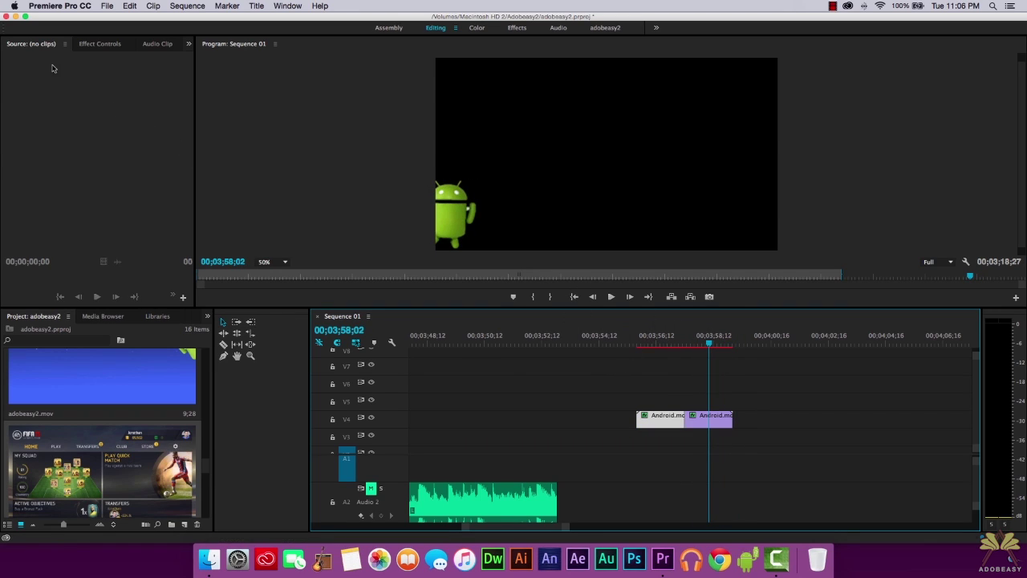
{"action": "left_click", "coordinate": [87, 45]}
{"action": "left_click_drag", "start_coordinate": [193, 120], "coordinate": [428, 135]}
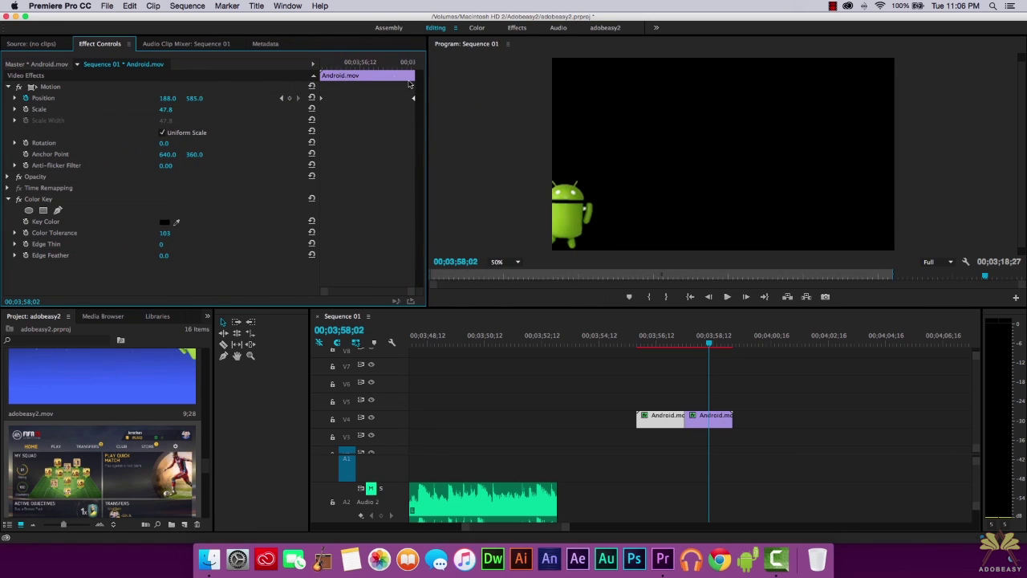
{"action": "left_click_drag", "start_coordinate": [426, 90], "coordinate": [510, 92]}
{"action": "left_click_drag", "start_coordinate": [401, 65], "coordinate": [497, 70]}
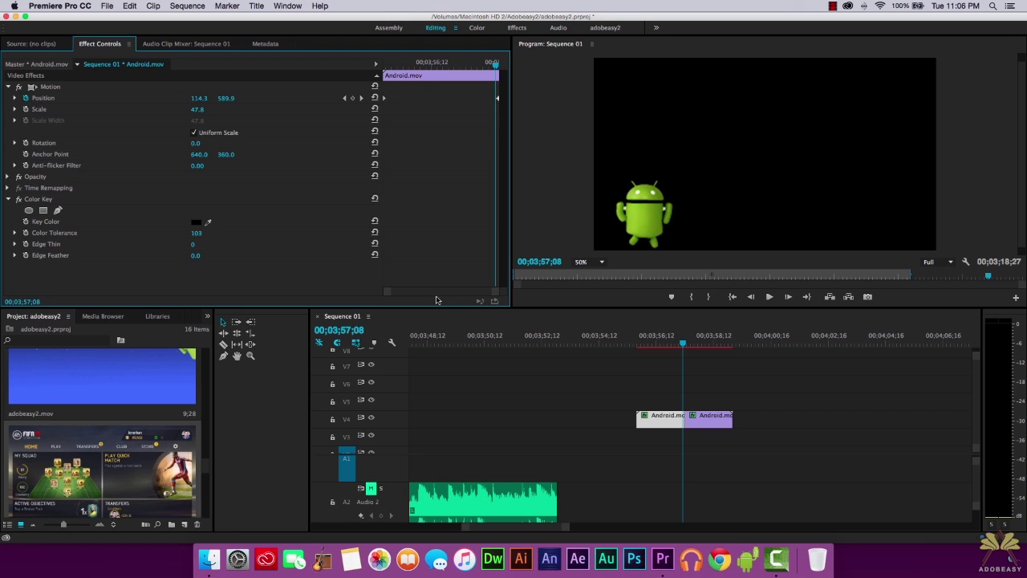
Step: Play back the Android.mov clips and examine the expanded Position and Scale properties of the second clip
{"action": "left_click", "coordinate": [638, 337]}
{"action": "key", "text": "space"}
{"action": "left_click", "coordinate": [14, 97]}
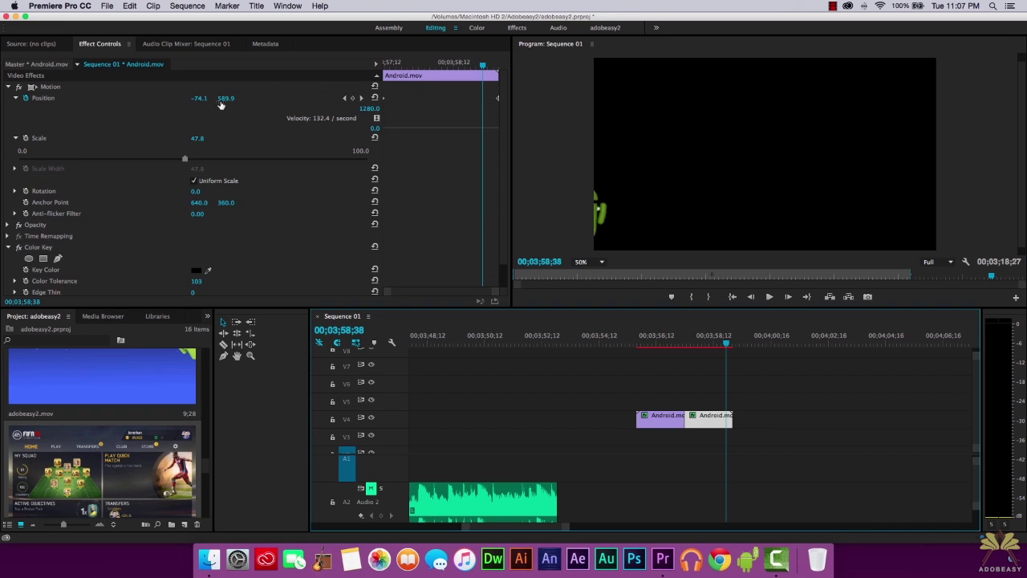
{"action": "left_click_drag", "start_coordinate": [226, 102], "coordinate": [598, 423]}
{"action": "left_click_drag", "start_coordinate": [687, 343], "coordinate": [662, 337]}
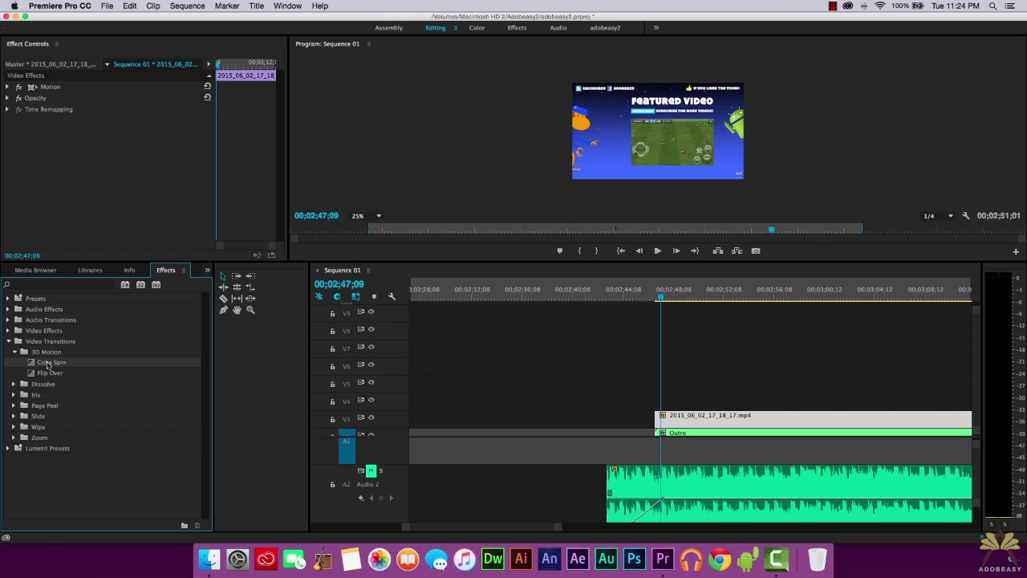
Step: Apply the Cube Spin transition to the start of the 2015_06_02_17_18_17.mp4 clip on Video 3 and scrub across it
{"action": "left_click_drag", "start_coordinate": [48, 365], "coordinate": [658, 420]}
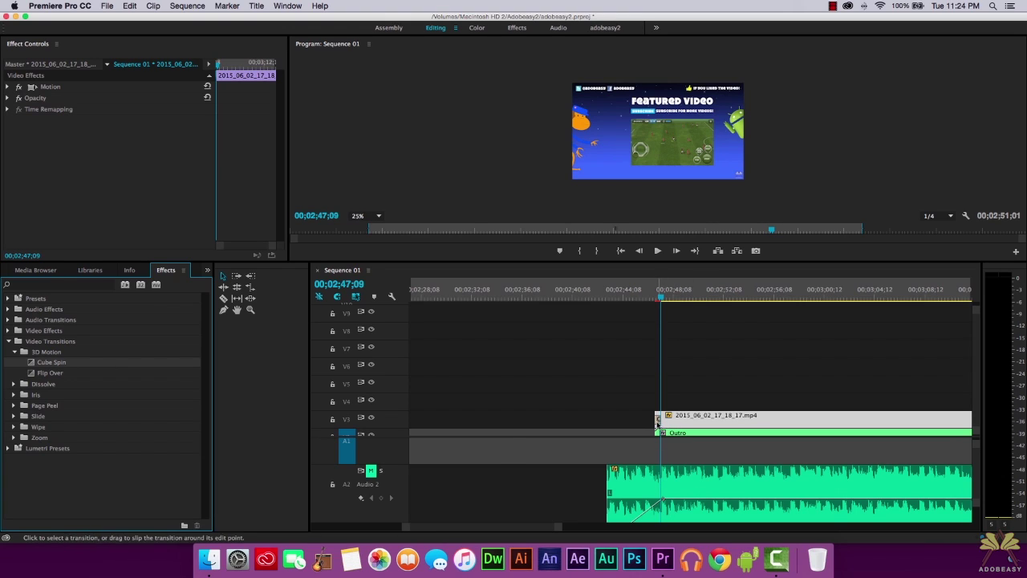
{"action": "mouse_move", "coordinate": [667, 296]}
{"action": "left_mouse_down"}
{"action": "mouse_move", "coordinate": [651, 297]}
{"action": "mouse_move", "coordinate": [663, 296]}
{"action": "left_mouse_up"}
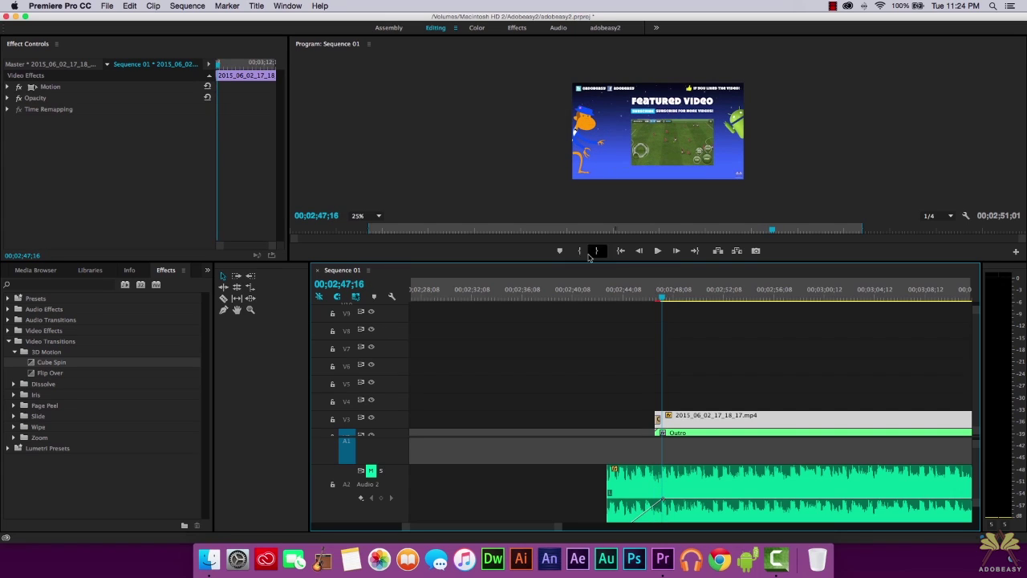
Step: Select the Cube Spin transition at the start of the Video 3 clip to examine its settings
{"action": "left_click", "coordinate": [698, 422], "text": "shift"}
{"action": "left_click", "coordinate": [696, 416]}
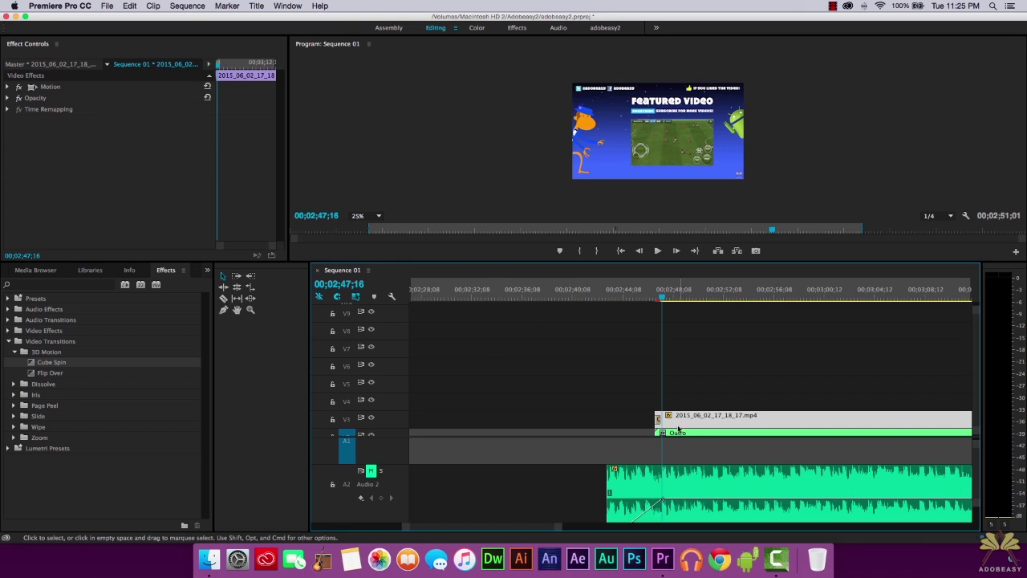
{"action": "key", "text": "equal"}
{"action": "key", "text": "equal"}
{"action": "key", "text": "equal"}
{"action": "key", "text": "equal"}
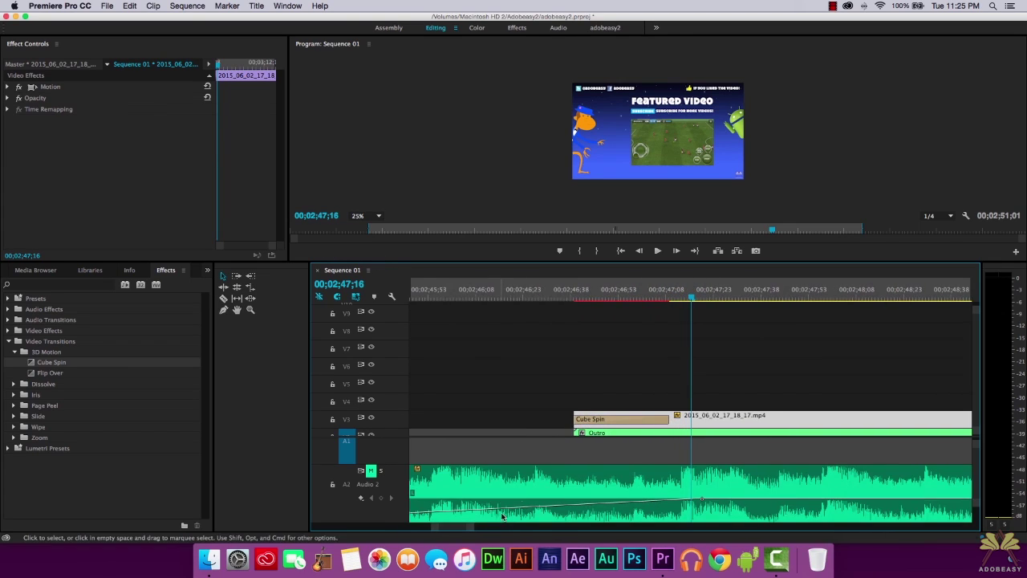
{"action": "left_click", "coordinate": [592, 421]}
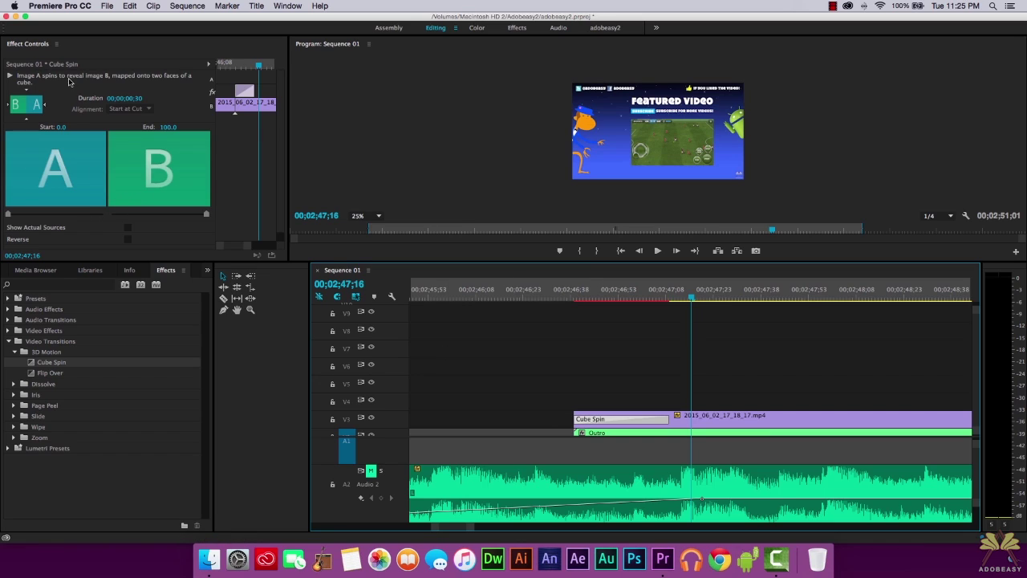
{"action": "left_click", "coordinate": [290, 6]}
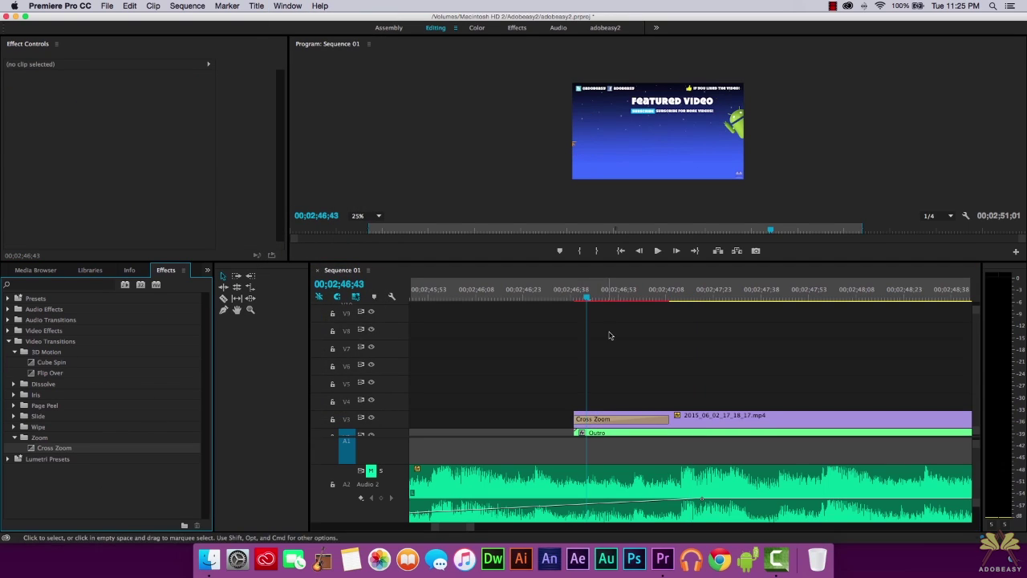
Step: Preview the Cross Zoom transition at the start of the Video 3 clip and set its duration to 00;00;01;00
{"action": "left_click_drag", "start_coordinate": [584, 298], "coordinate": [659, 296]}
{"action": "key", "text": "space"}
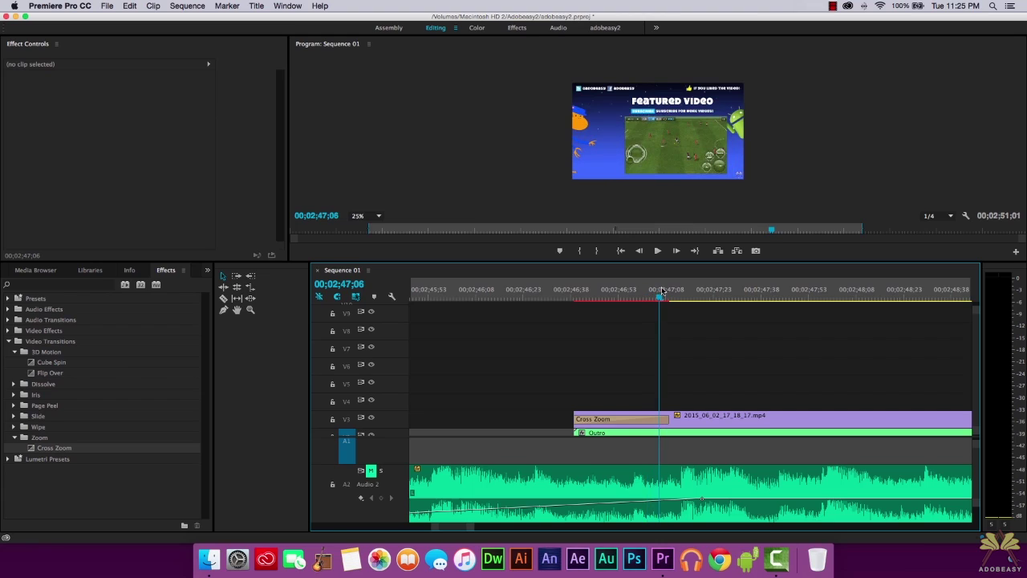
{"action": "left_click", "coordinate": [622, 419]}
{"action": "double_click", "coordinate": [610, 419]}
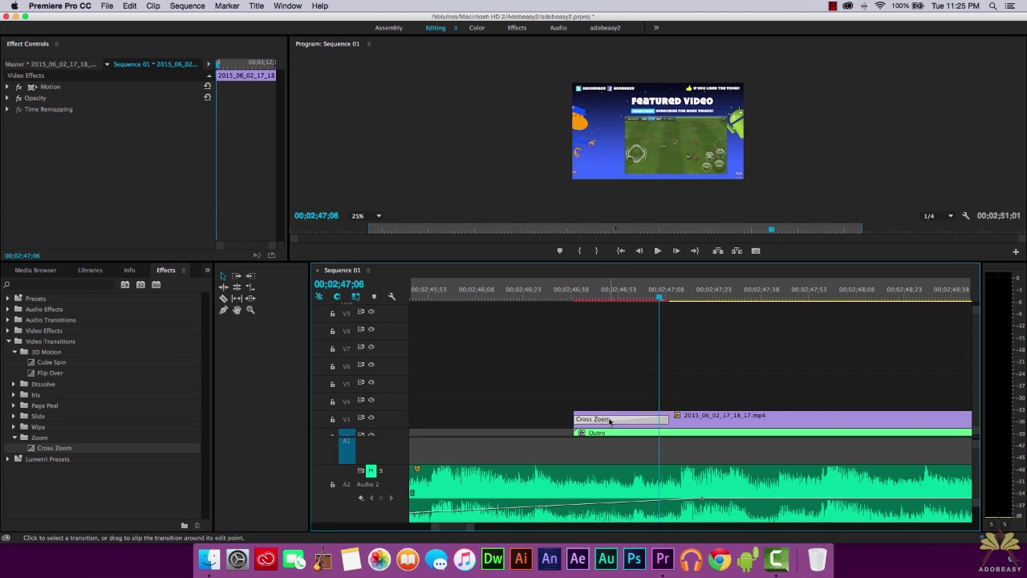
{"action": "left_click", "coordinate": [559, 291]}
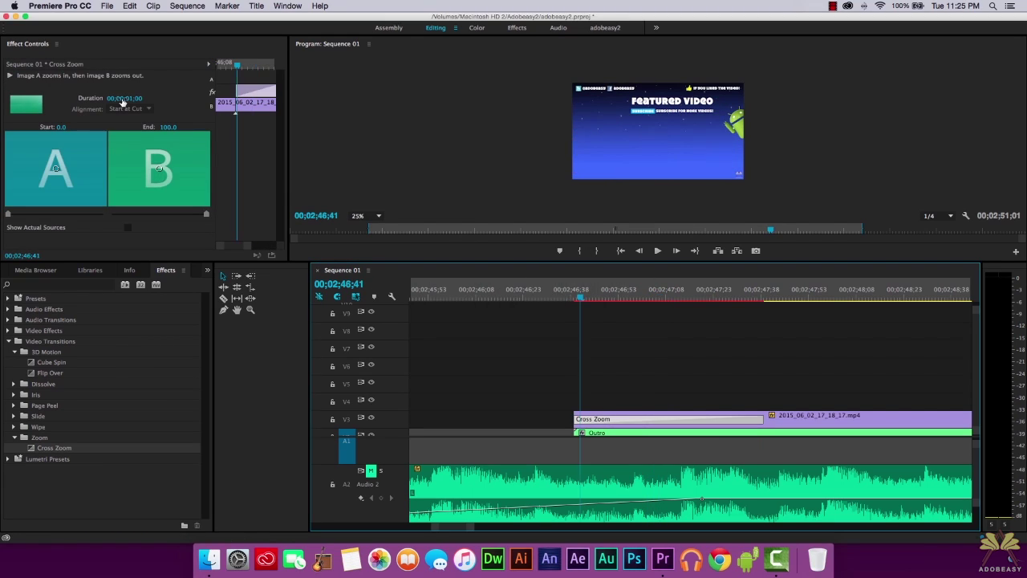
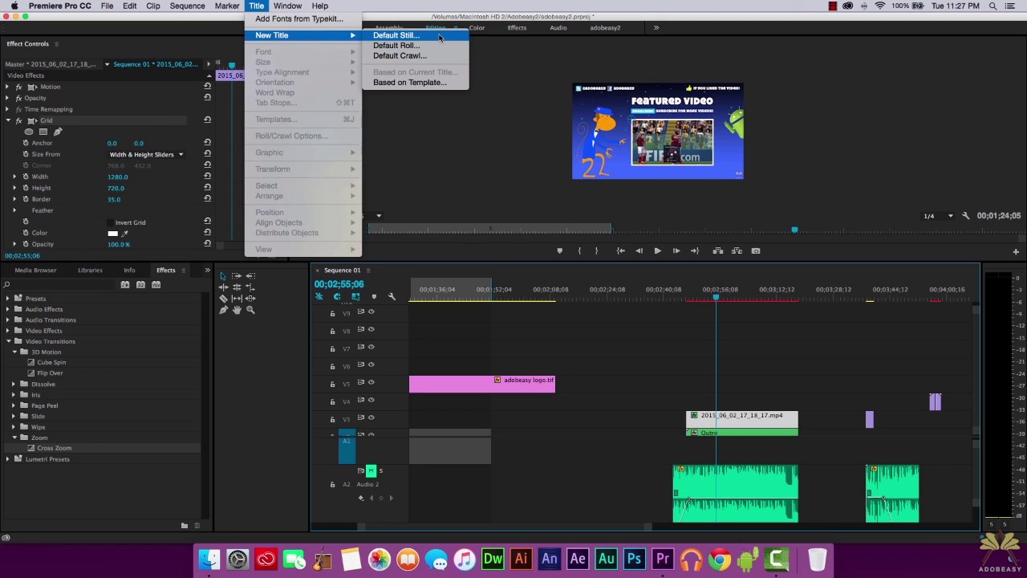
Step: Create a default still title named adobeasy
{"action": "left_click", "coordinate": [439, 37]}
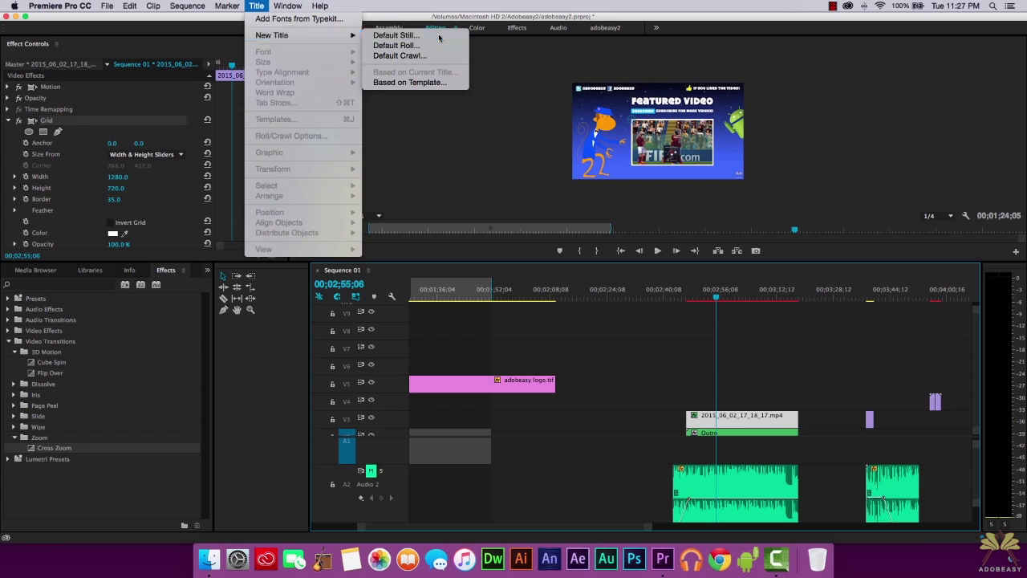
{"action": "type", "text": "adobeasy"}
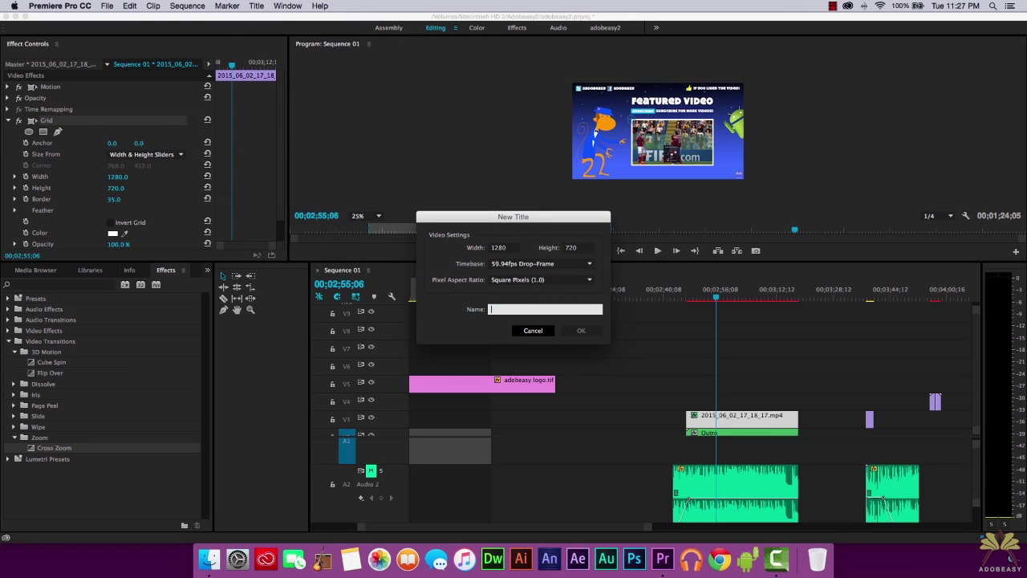
{"action": "key", "text": "Return"}
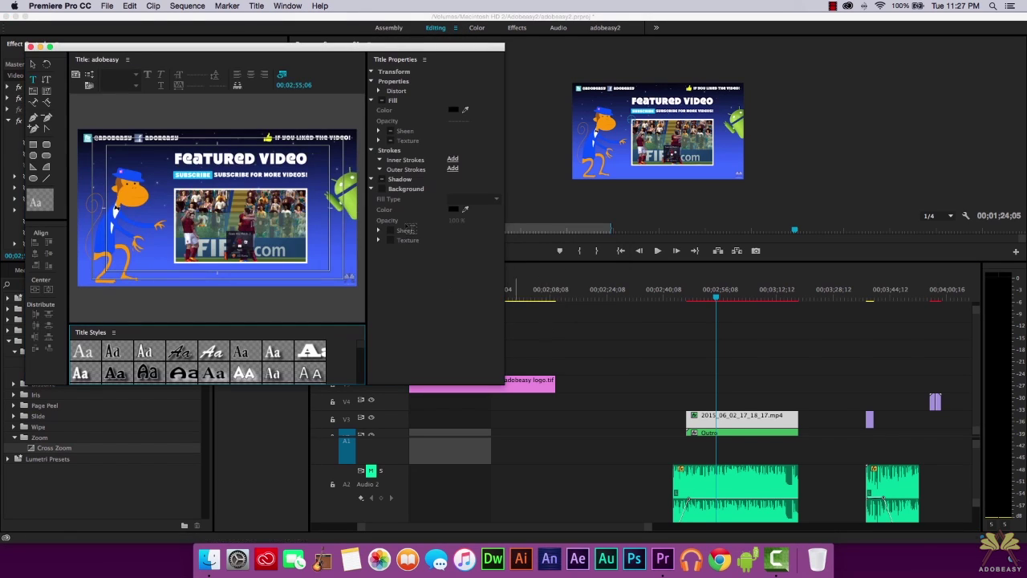
Step: Add the text adobeasy over the featured video frame in the title with the Type tool
{"action": "left_click", "coordinate": [34, 80]}
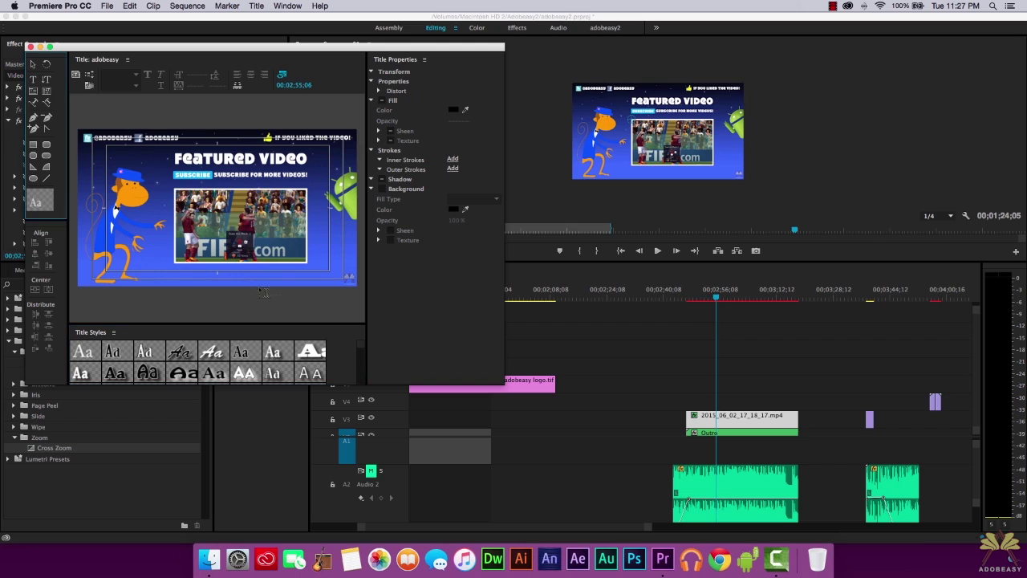
{"action": "left_click", "coordinate": [168, 198]}
{"action": "type", "text": "adobeasy"}
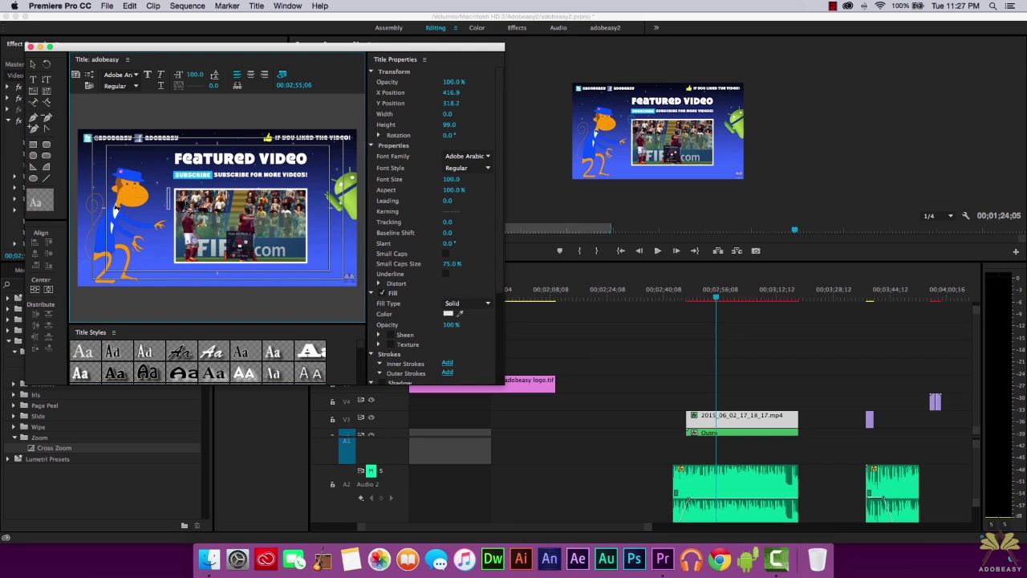
{"action": "left_click", "coordinate": [33, 64]}
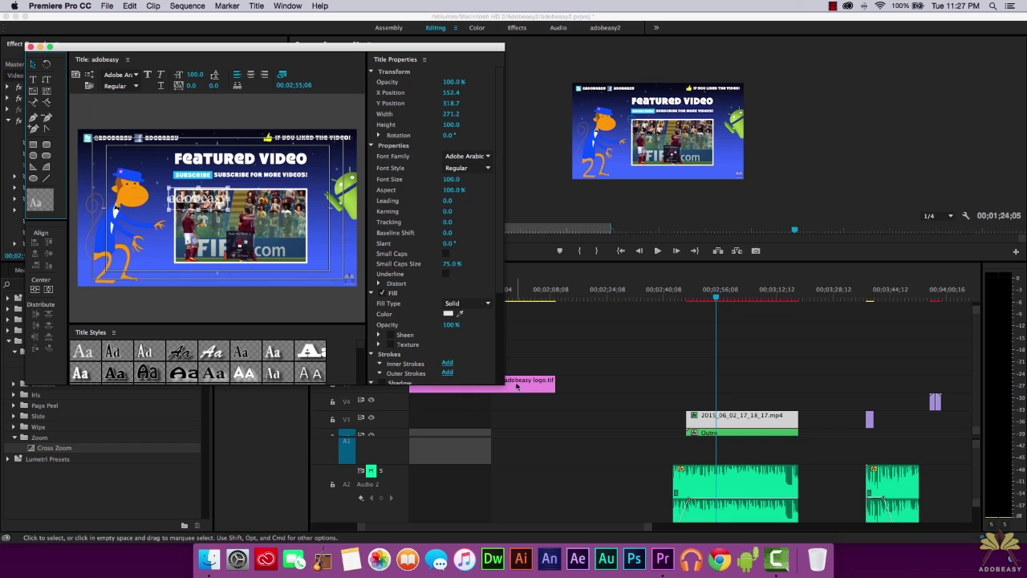
Step: Apply the slanted gold Hobo Std Medium title style to the adobeasy text and move it to about X 844, Y 322
{"action": "left_click_drag", "start_coordinate": [503, 383], "coordinate": [635, 486]}
{"action": "scroll", "coordinate": [257, 464], "scroll_direction": "down", "scroll_amount": 1}
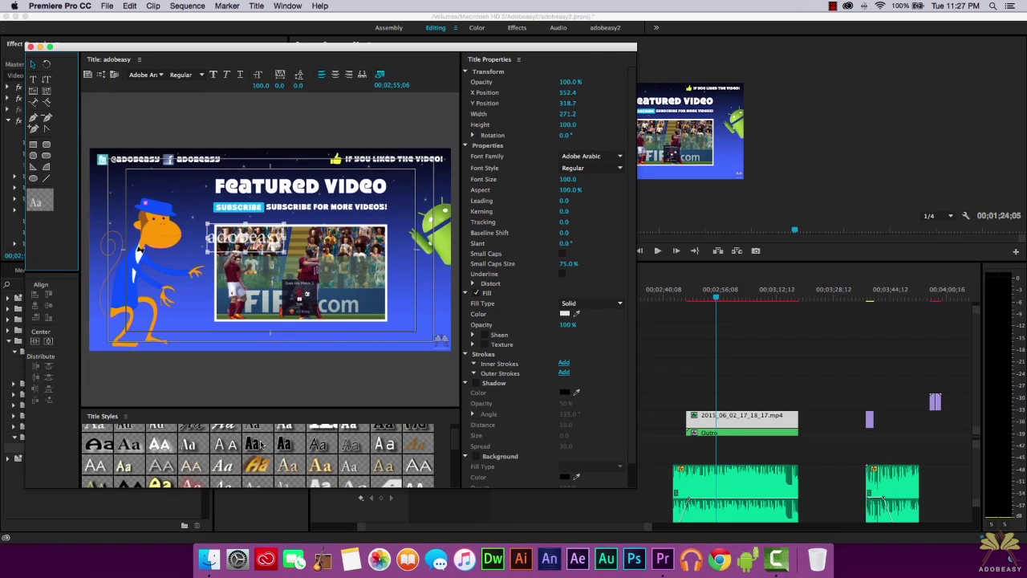
{"action": "left_click", "coordinate": [258, 466]}
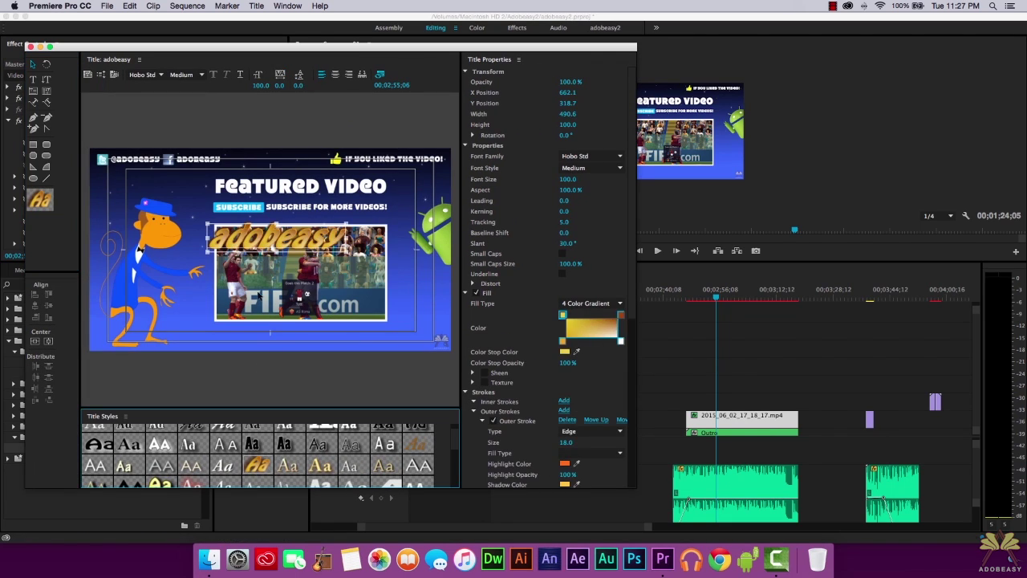
{"action": "left_click_drag", "start_coordinate": [258, 241], "coordinate": [311, 244]}
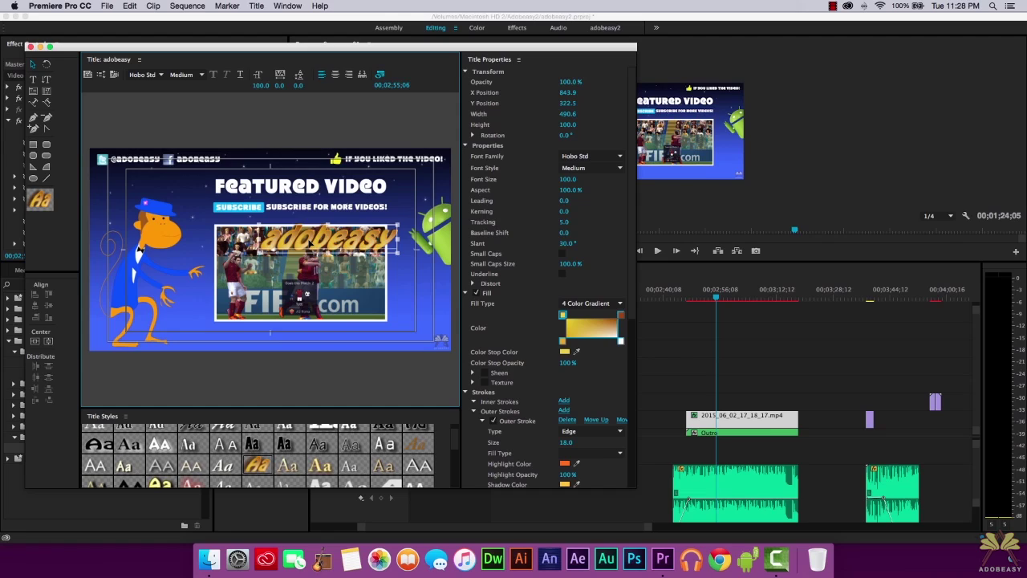
Step: Widen the title properties area to review the text settings and close the title editor
{"action": "left_click_drag", "start_coordinate": [462, 241], "coordinate": [358, 241]}
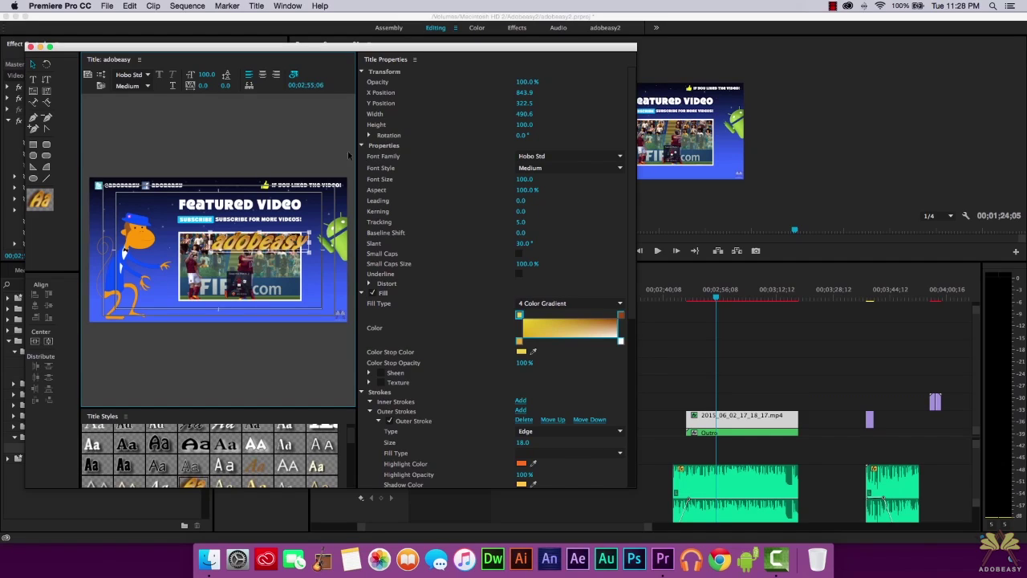
{"action": "scroll", "coordinate": [396, 220], "scroll_direction": "down", "scroll_amount": 3}
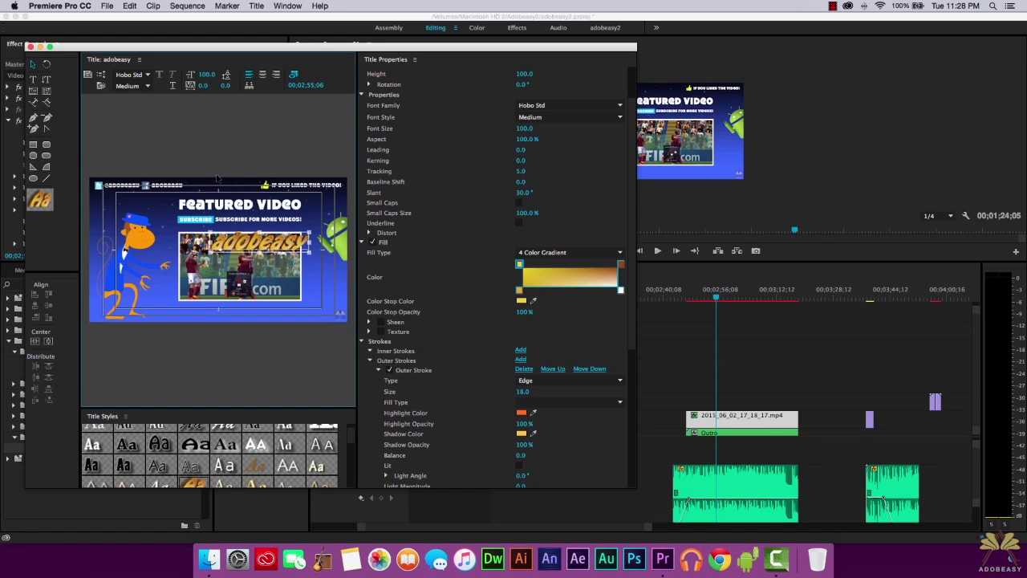
{"action": "key", "text": "super+w"}
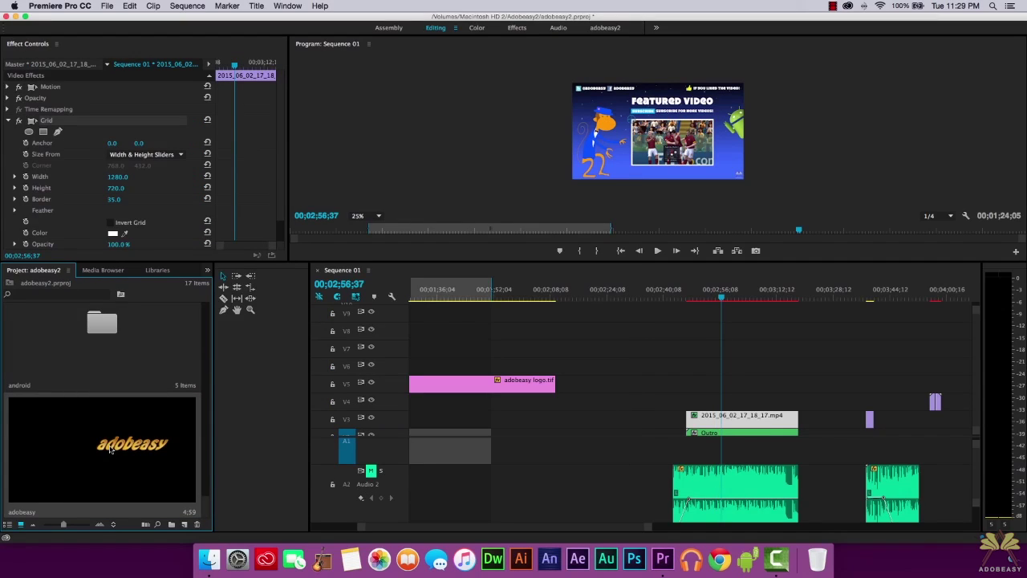
Step: Place the adobeasy title on Video 5 above the start of the 2015_06_02_17_18_17.mp4 clip and trim it to under half that clip's length
{"action": "left_click_drag", "start_coordinate": [104, 434], "coordinate": [690, 384]}
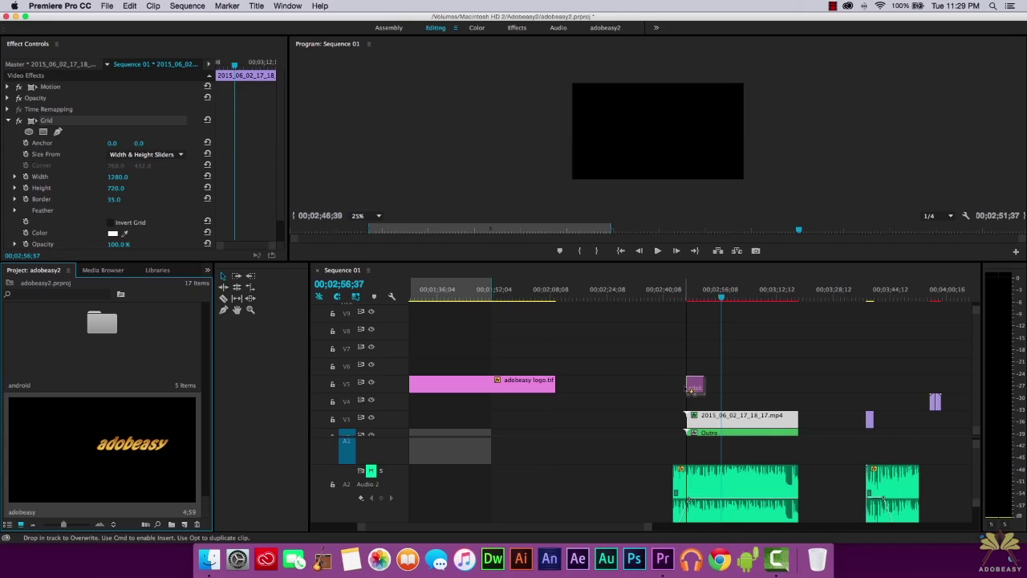
{"action": "left_click", "coordinate": [695, 297]}
{"action": "left_click_drag", "start_coordinate": [695, 297], "coordinate": [755, 297]}
{"action": "left_click_drag", "start_coordinate": [703, 384], "coordinate": [799, 383]}
{"action": "left_click_drag", "start_coordinate": [757, 297], "coordinate": [711, 298]}
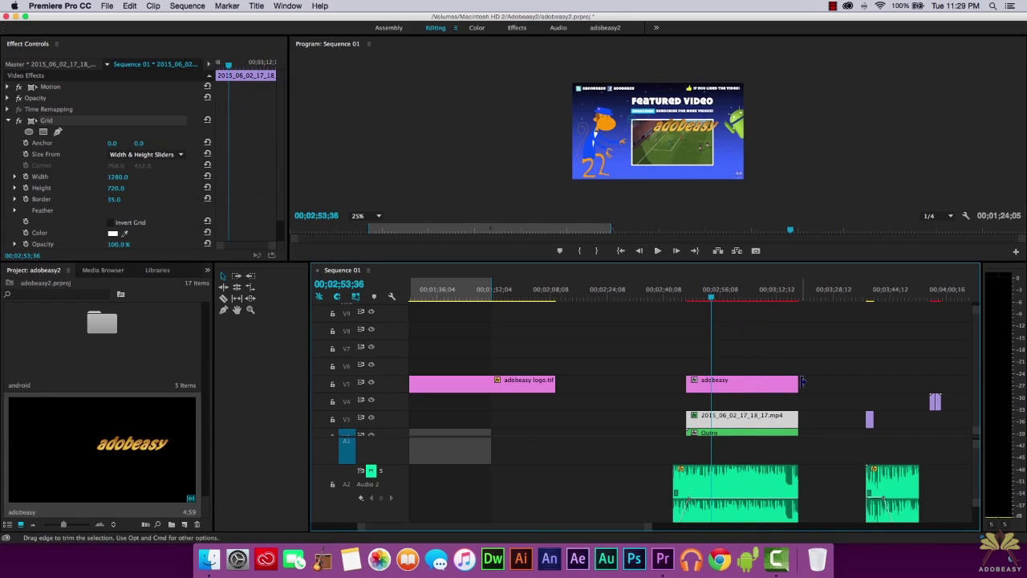
{"action": "left_click_drag", "start_coordinate": [800, 382], "coordinate": [733, 382]}
Step: Try slowing the 2015_06_02_17_18_17.mp4 clip on Video 3 by extending its end with the Rate Stretch tool, and undo the change
{"action": "left_click", "coordinate": [249, 290]}
{"action": "left_click", "coordinate": [250, 290]}
{"action": "left_click_drag", "start_coordinate": [798, 415], "coordinate": [846, 414]}
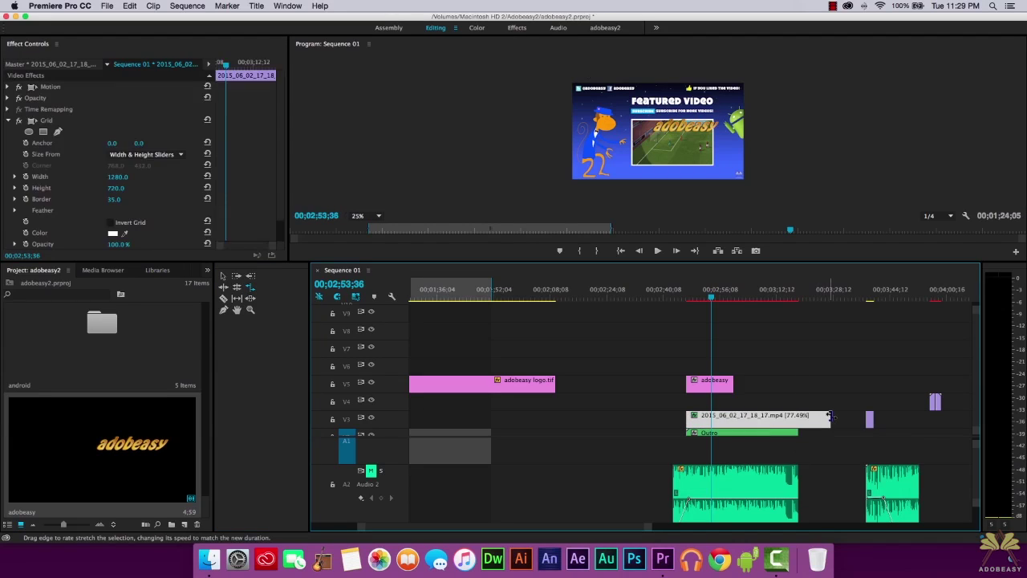
{"action": "key", "text": "super+z"}
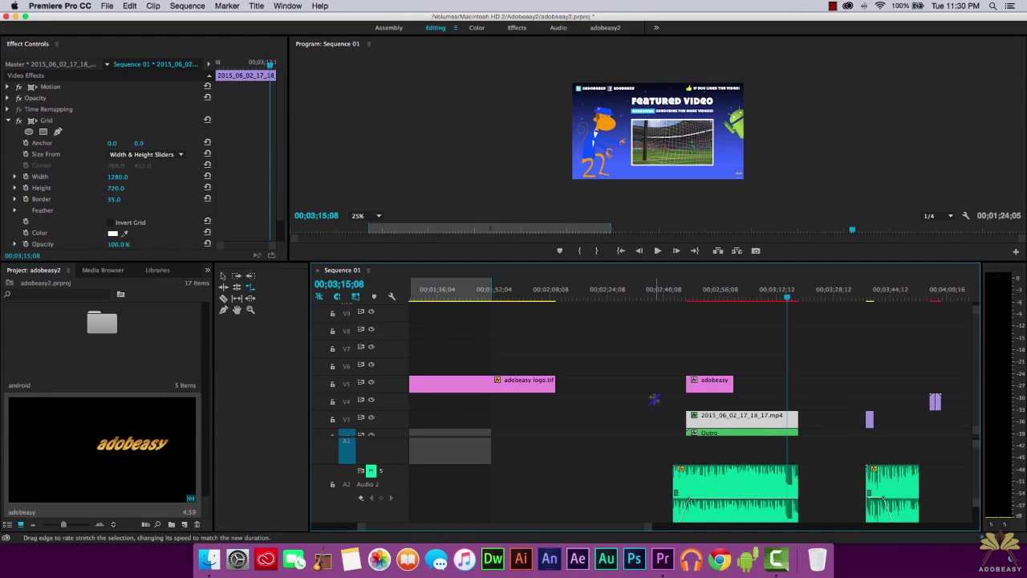
Step: Try extending the end of the adobeasy title on Video 5 with the Selection tool, and undo the trim
{"action": "key", "text": "v"}
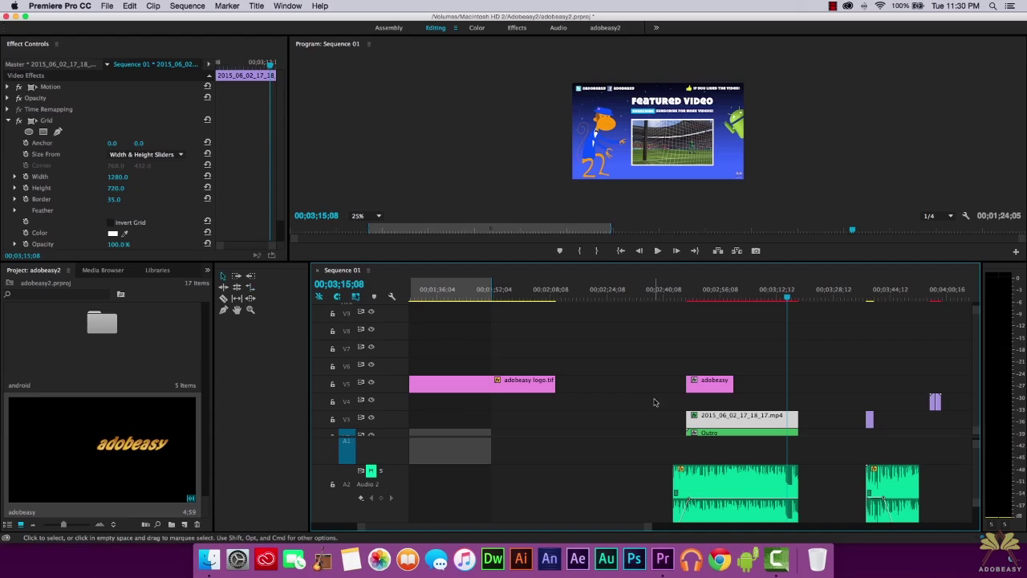
{"action": "left_click_drag", "start_coordinate": [733, 380], "coordinate": [935, 380]}
{"action": "key", "text": "super+z"}
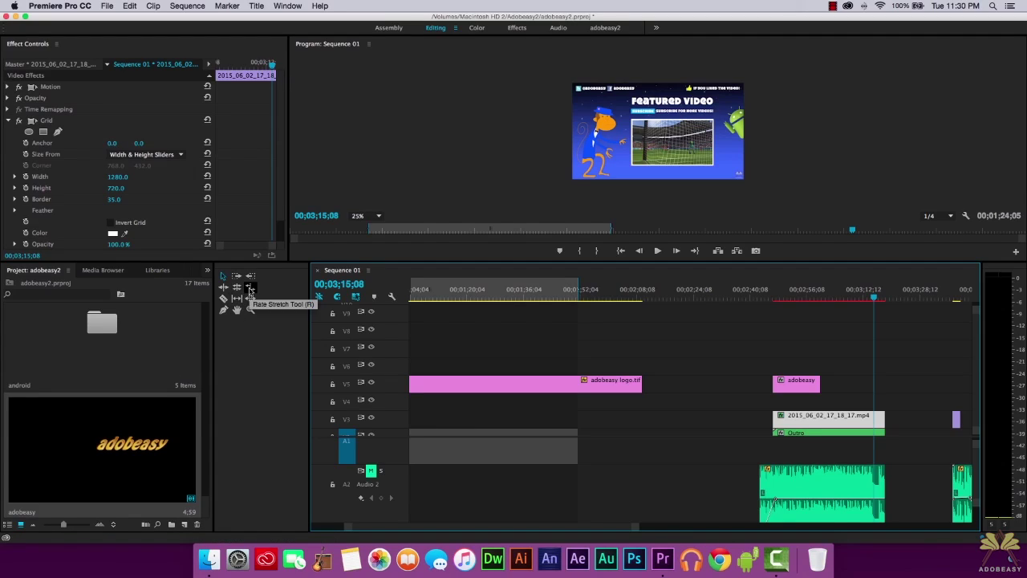
Step: Examine the timeline around the adobeasy logo.tif clip at closer and wider magnifications with the Zoom tool
{"action": "left_click", "coordinate": [250, 310]}
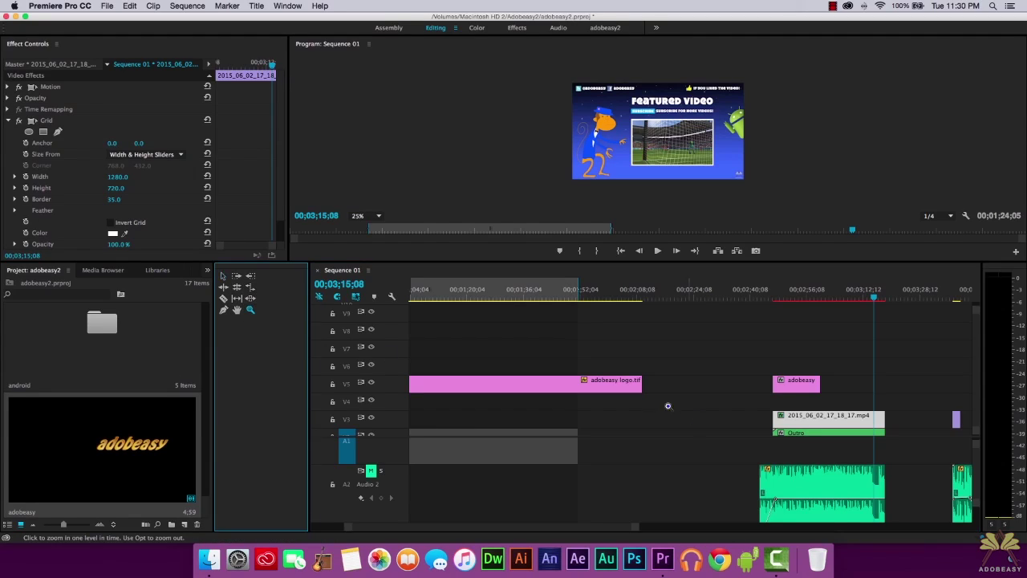
{"action": "left_click", "coordinate": [598, 384]}
{"action": "left_click", "coordinate": [602, 383]}
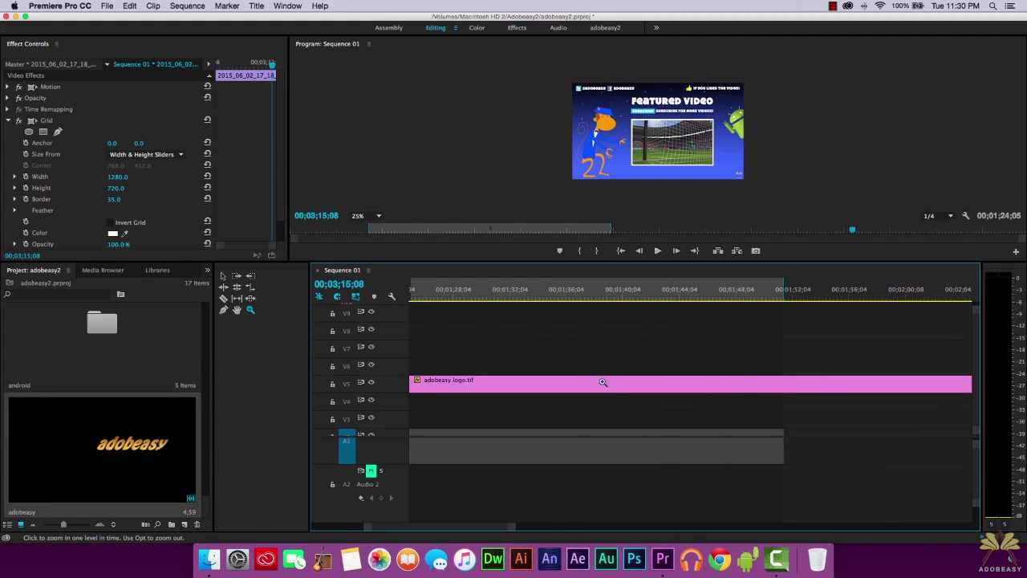
{"action": "left_click", "coordinate": [603, 382], "text": "alt"}
{"action": "left_click", "coordinate": [603, 382], "text": "alt"}
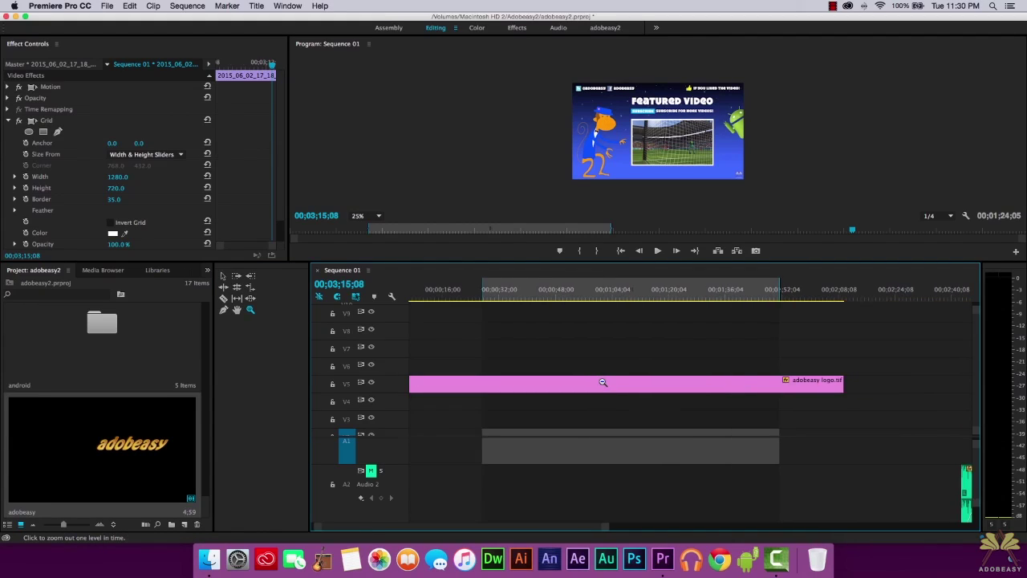
{"action": "left_click", "coordinate": [603, 382], "text": "alt"}
{"action": "left_click", "coordinate": [601, 381], "text": "alt"}
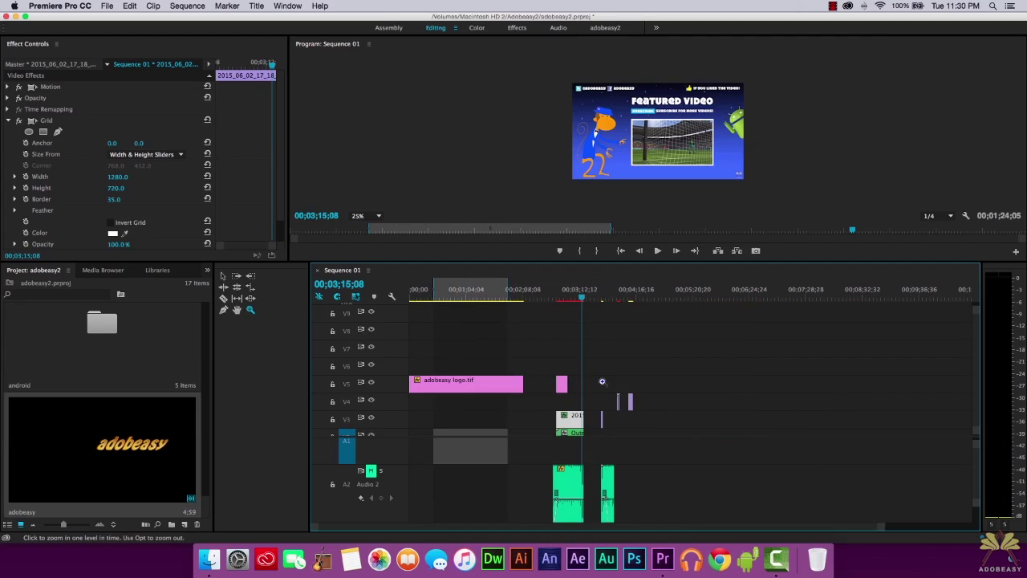
{"action": "left_click", "coordinate": [523, 400], "text": "alt"}
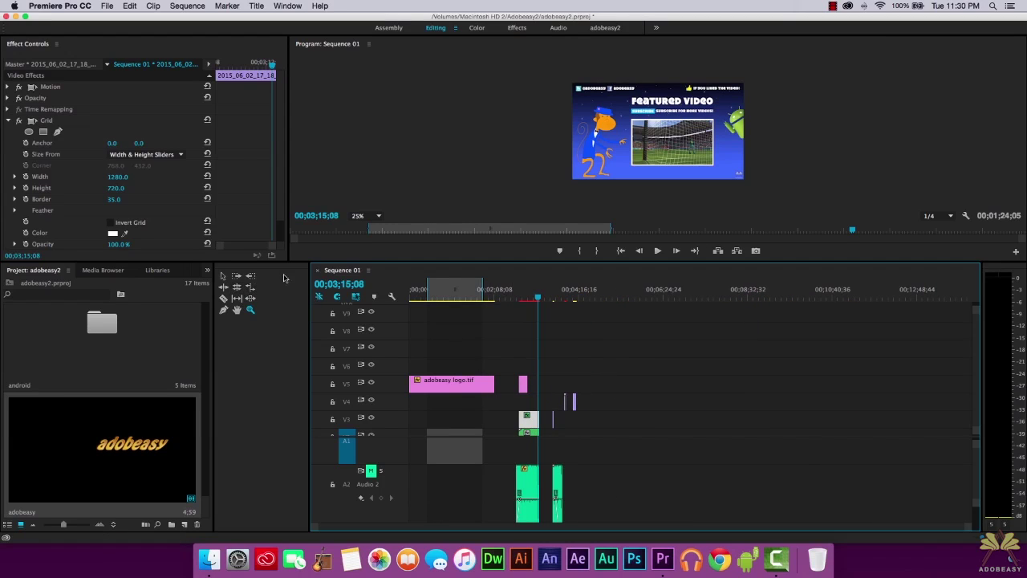
Step: Enlarge the timeline area and inspect the sequence's tracks at different time scales and track heights
{"action": "left_click_drag", "start_coordinate": [317, 264], "coordinate": [317, 120]}
{"action": "key", "text": "="}
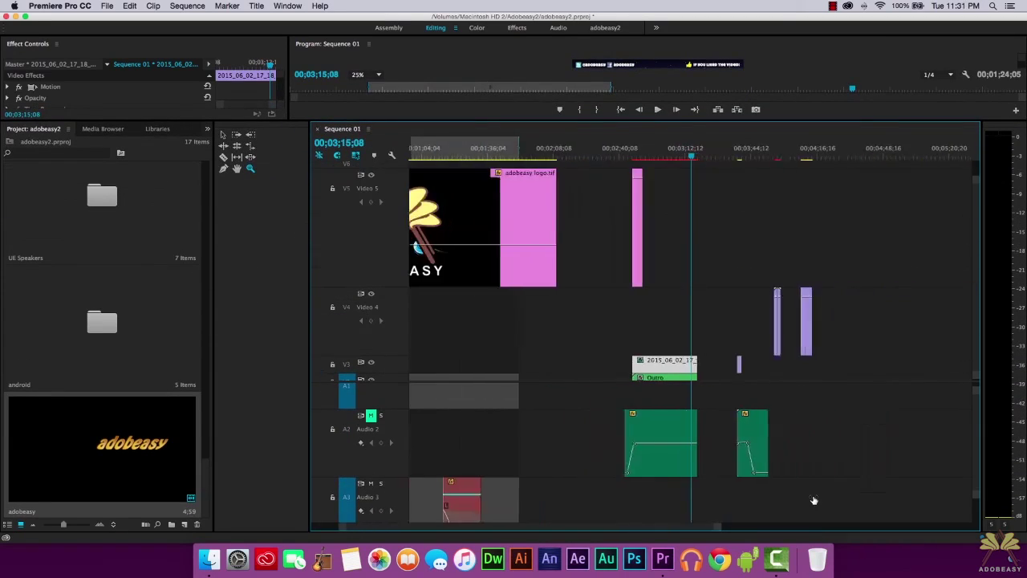
{"action": "key", "text": "="}
{"action": "key", "text": "="}
{"action": "key", "text": "="}
{"action": "key", "text": "="}
{"action": "key", "text": "="}
{"action": "key", "text": "-"}
{"action": "key", "text": "-"}
{"action": "key", "text": "-"}
{"action": "key", "text": "-"}
{"action": "key", "text": "-"}
{"action": "key", "text": "-"}
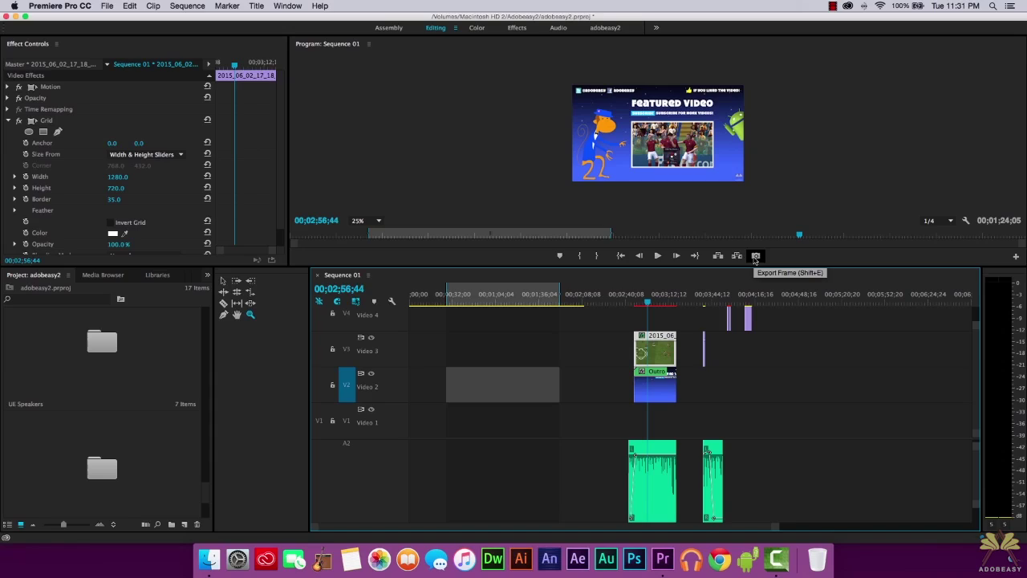
Step: Open the Export Frame settings for the current frame and examine the available image formats
{"action": "left_click", "coordinate": [755, 256]}
{"action": "left_click", "coordinate": [493, 264]}
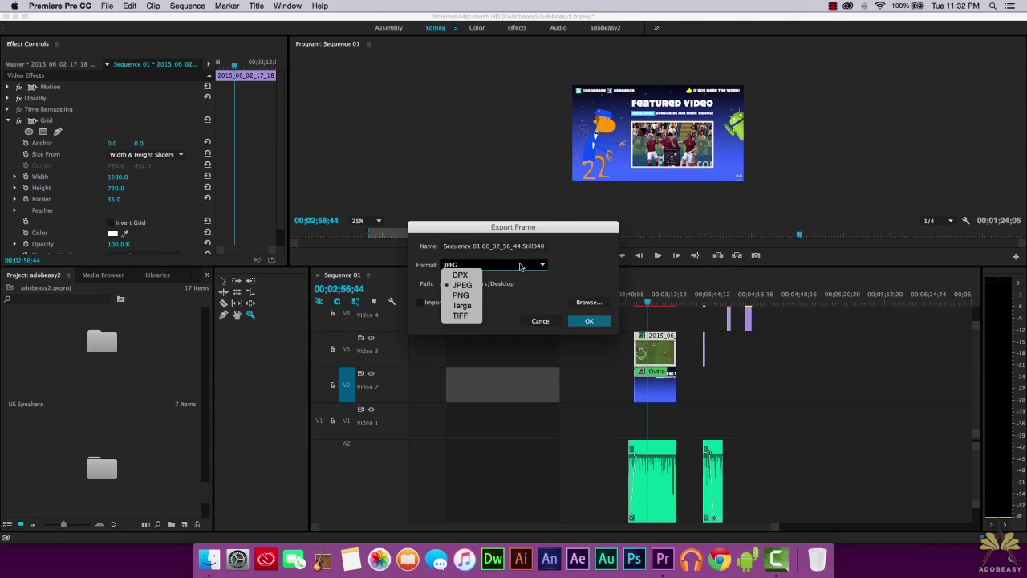
{"action": "left_click", "coordinate": [522, 258]}
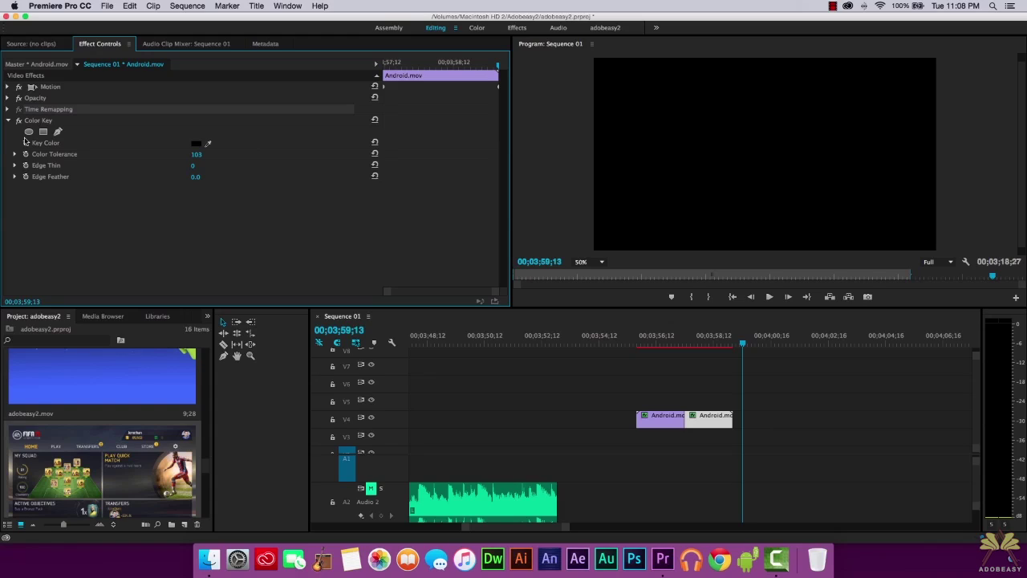
Step: Examine the Audio Clip Mixer, Effect Controls and Source views, and adjust the height of the upper workspace area
{"action": "key", "text": "shift+9"}
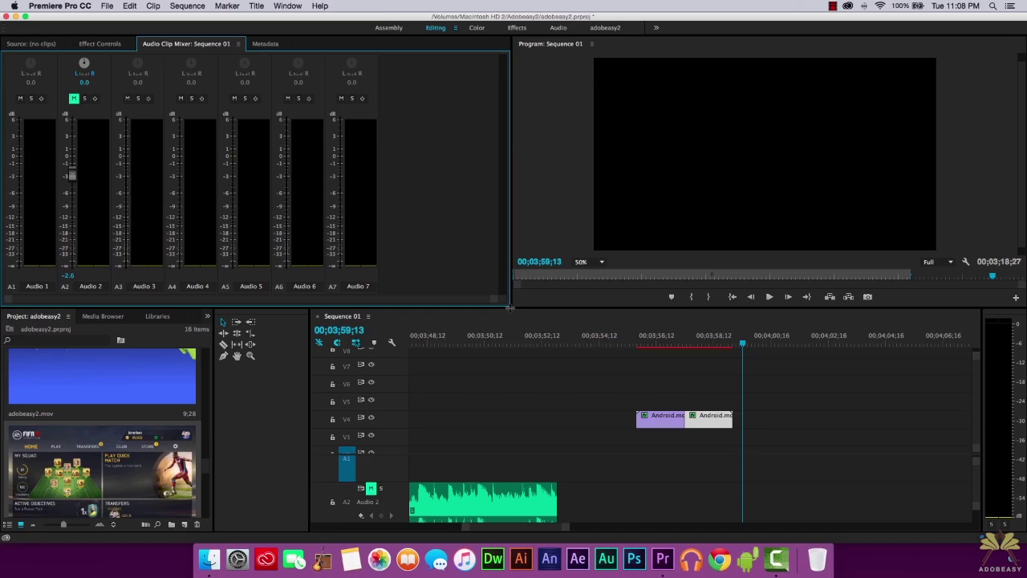
{"action": "left_click_drag", "start_coordinate": [511, 308], "coordinate": [517, 339]}
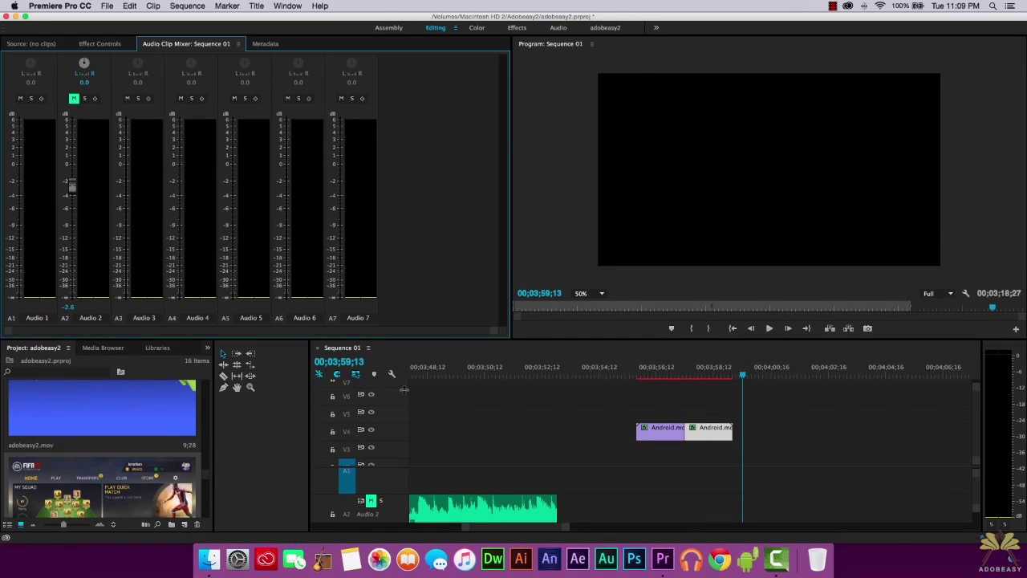
{"action": "left_click", "coordinate": [106, 45]}
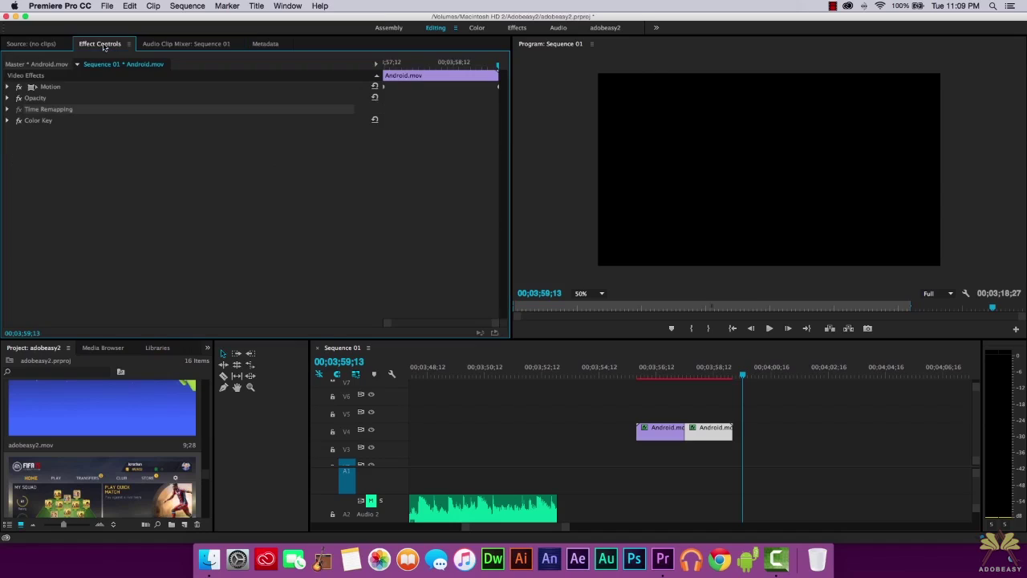
{"action": "left_click", "coordinate": [52, 45]}
{"action": "left_click", "coordinate": [186, 43]}
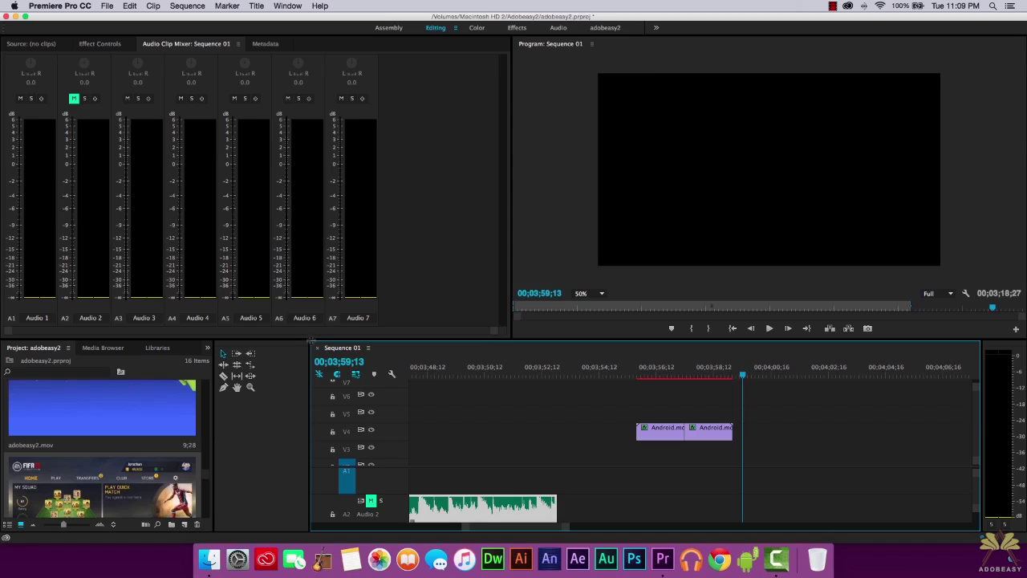
{"action": "left_click_drag", "start_coordinate": [311, 341], "coordinate": [310, 262]}
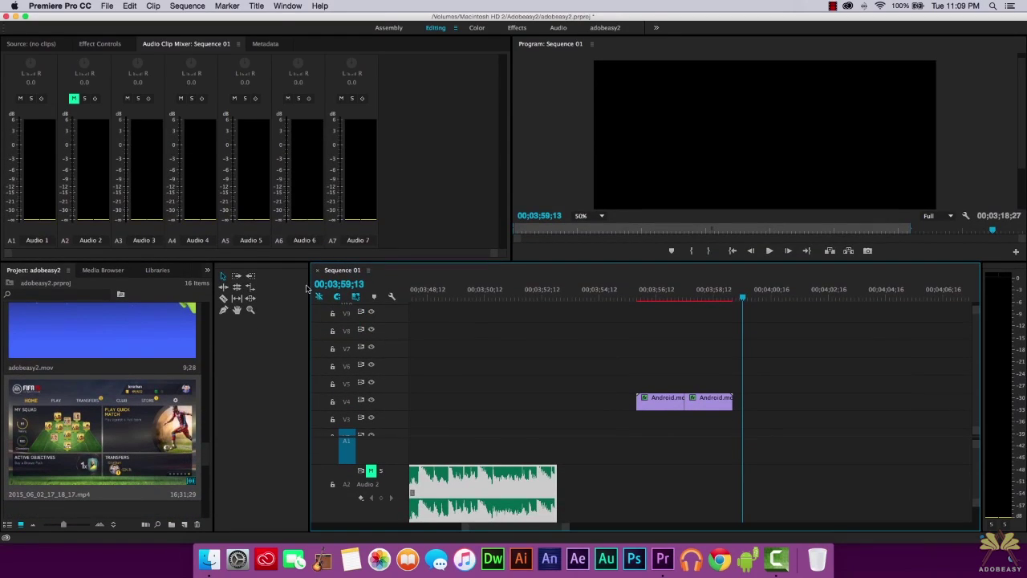
Step: Show the Effects library and expand its Audio Effects folder
{"action": "left_click", "coordinate": [280, 6]}
{"action": "left_click", "coordinate": [315, 189]}
{"action": "left_click", "coordinate": [391, 438]}
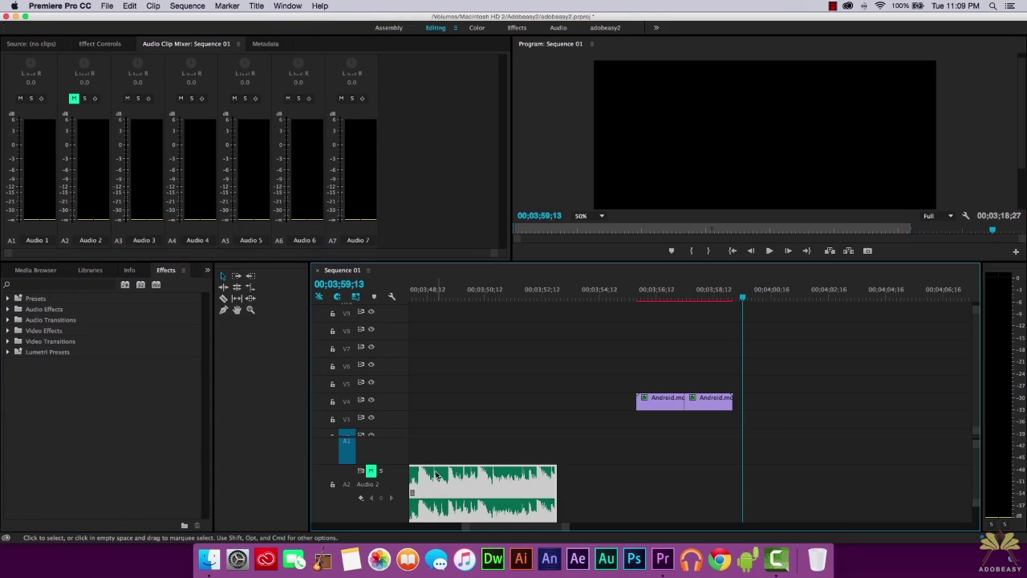
{"action": "left_click", "coordinate": [8, 309]}
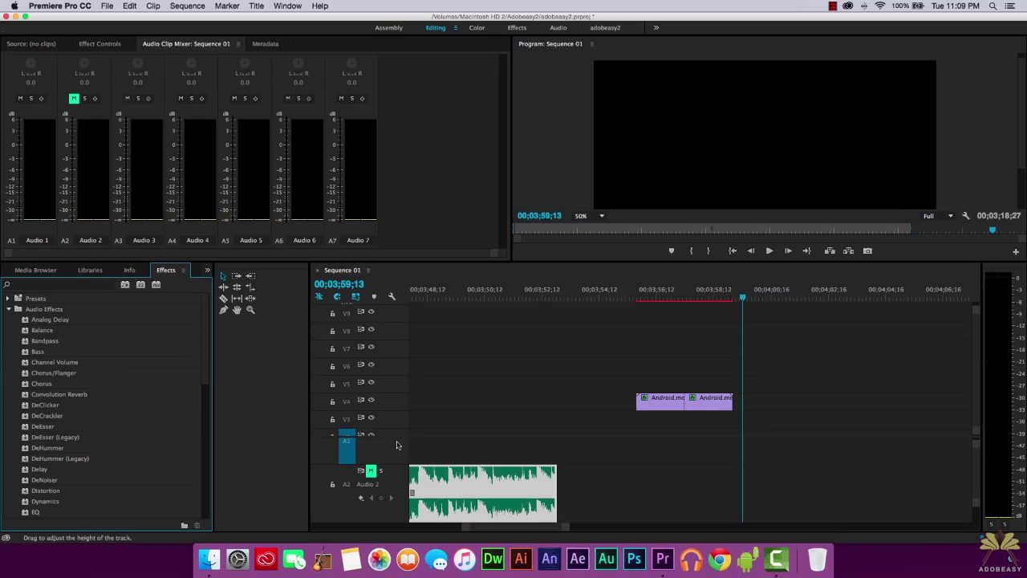
Step: Examine the Adobe Audition editing option for the Audio 2 clip and the After Effects Composition replacement option for the first Android.mov clip
{"action": "right_click", "coordinate": [483, 488]}
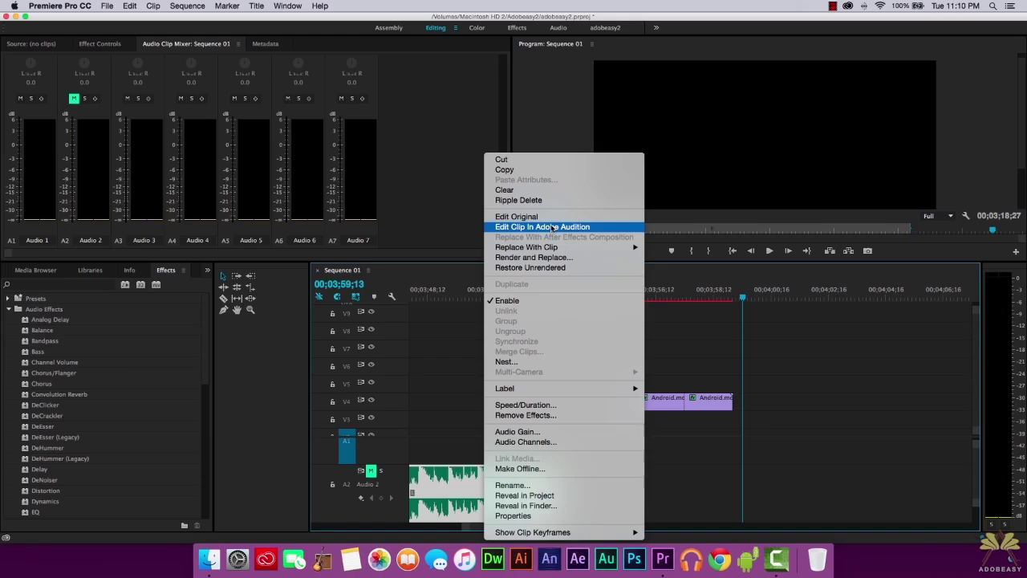
{"action": "left_click", "coordinate": [458, 233]}
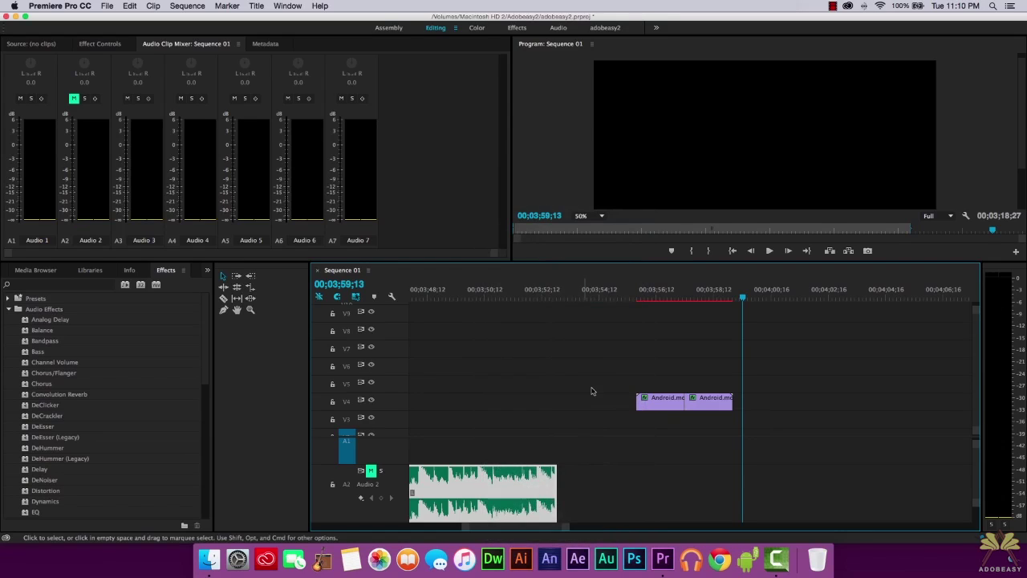
{"action": "right_click", "coordinate": [667, 401]}
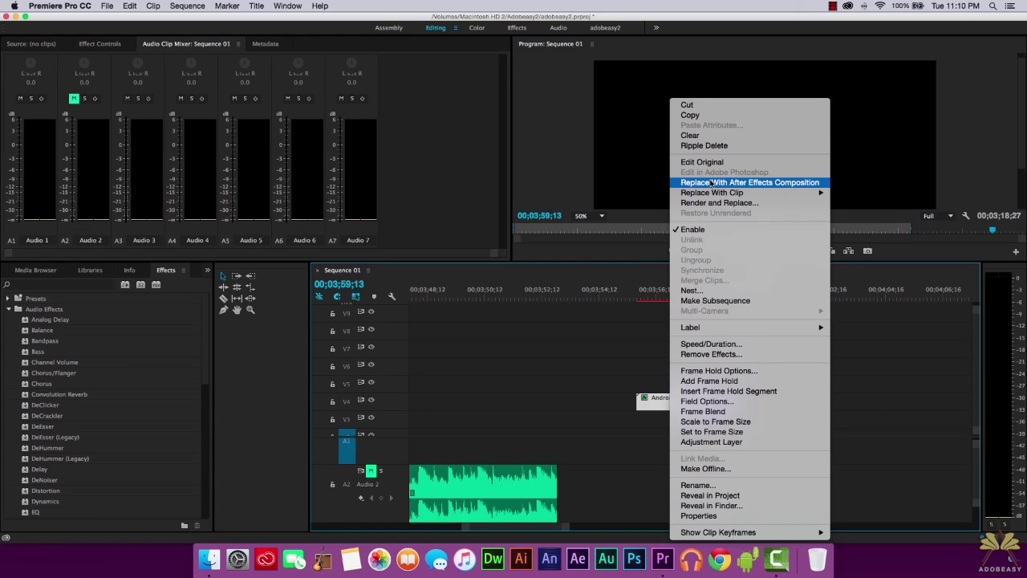
{"action": "left_click", "coordinate": [434, 175]}
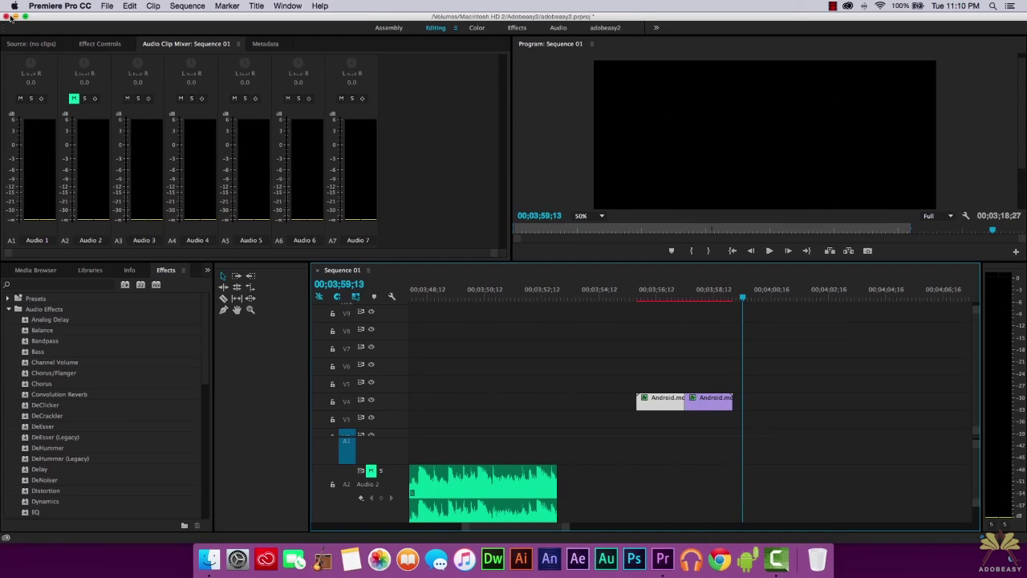
Step: Open the Memory preferences, examine the RAM allocation and rendering optimization settings, and close the preferences
{"action": "left_click", "coordinate": [60, 10]}
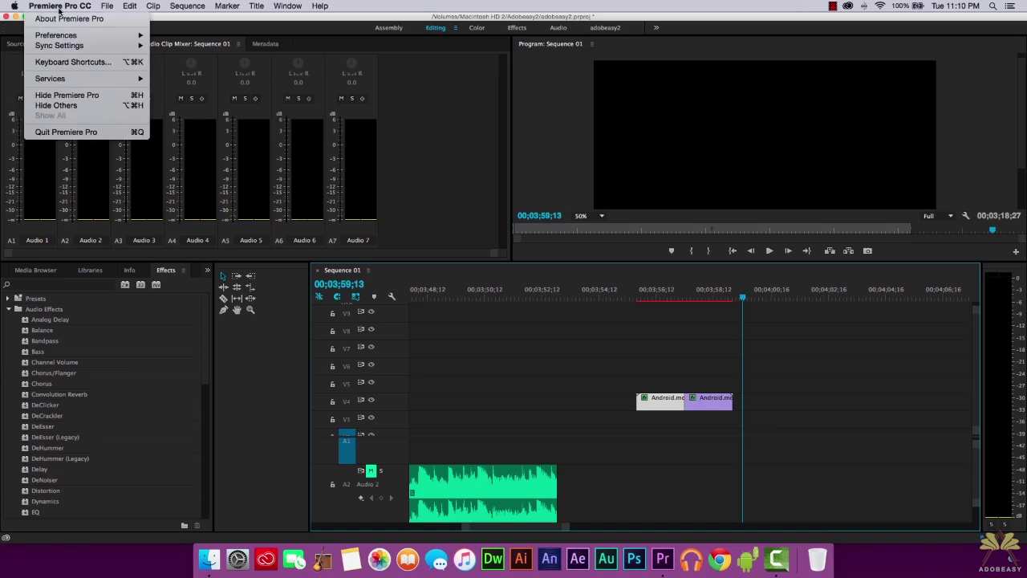
{"action": "mouse_move", "coordinate": [80, 36]}
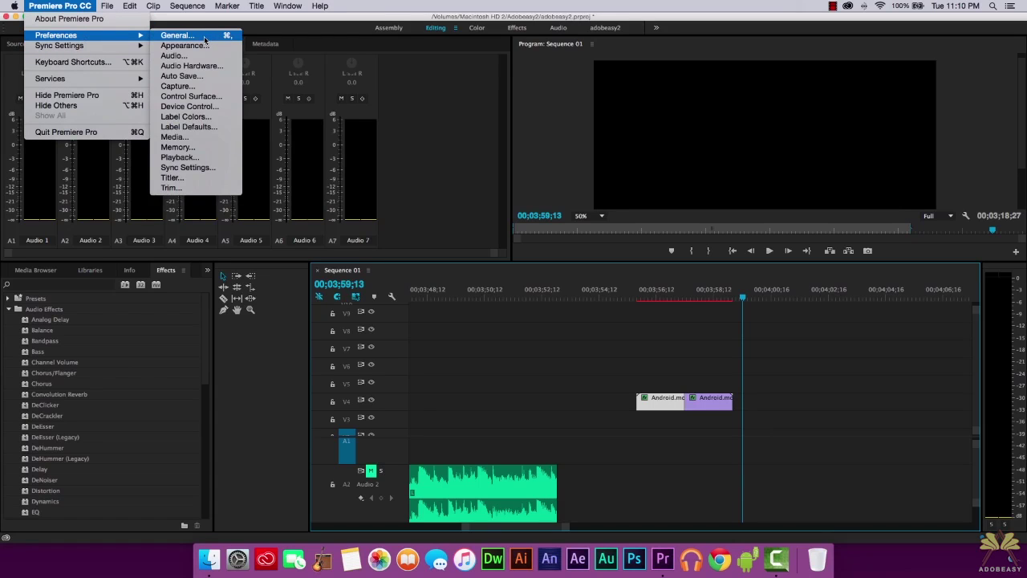
{"action": "left_click", "coordinate": [186, 156]}
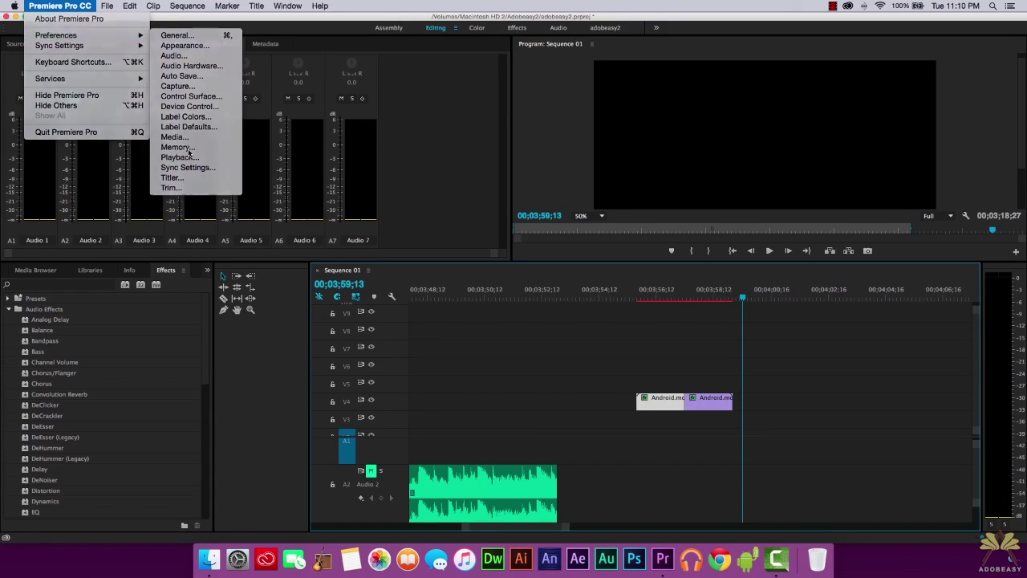
{"action": "left_click_drag", "start_coordinate": [484, 104], "coordinate": [268, 77]}
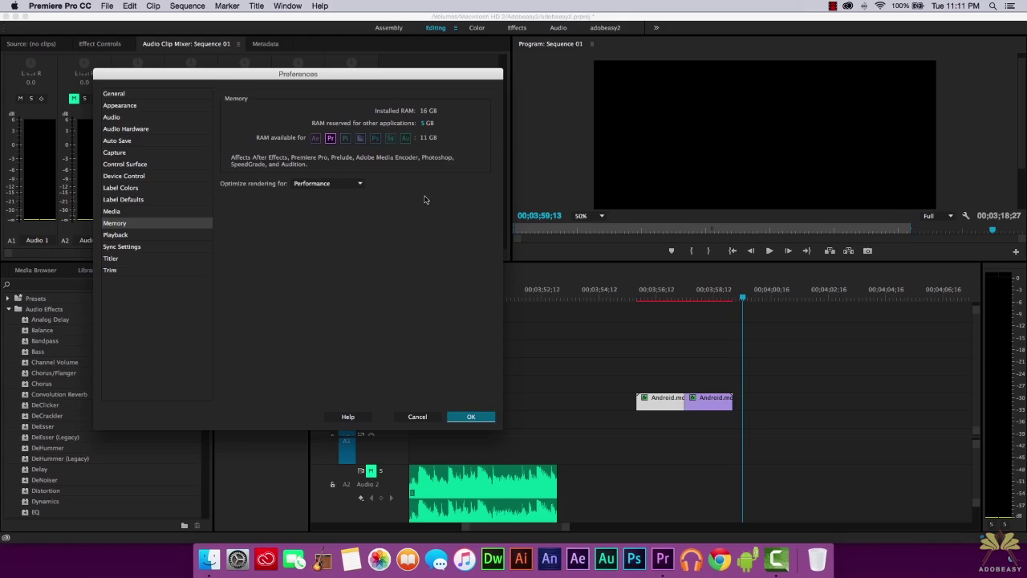
{"action": "left_click", "coordinate": [474, 416]}
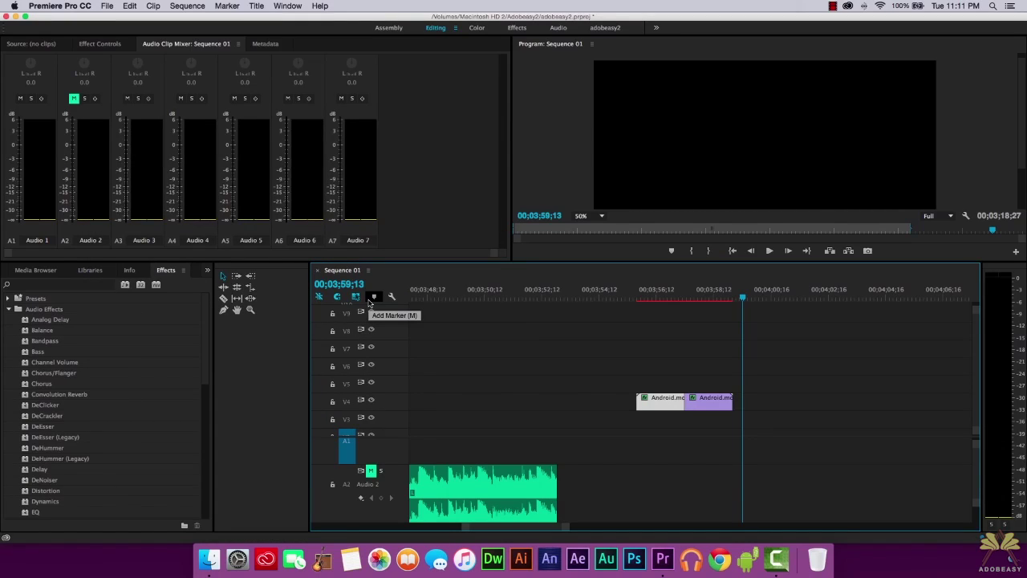
Step: Widen the Program monitor, place the playhead on the first Android.mov clip, and set the playback resolution to 1/4
{"action": "left_click_drag", "start_coordinate": [512, 190], "coordinate": [291, 194]}
{"action": "left_click", "coordinate": [937, 217]}
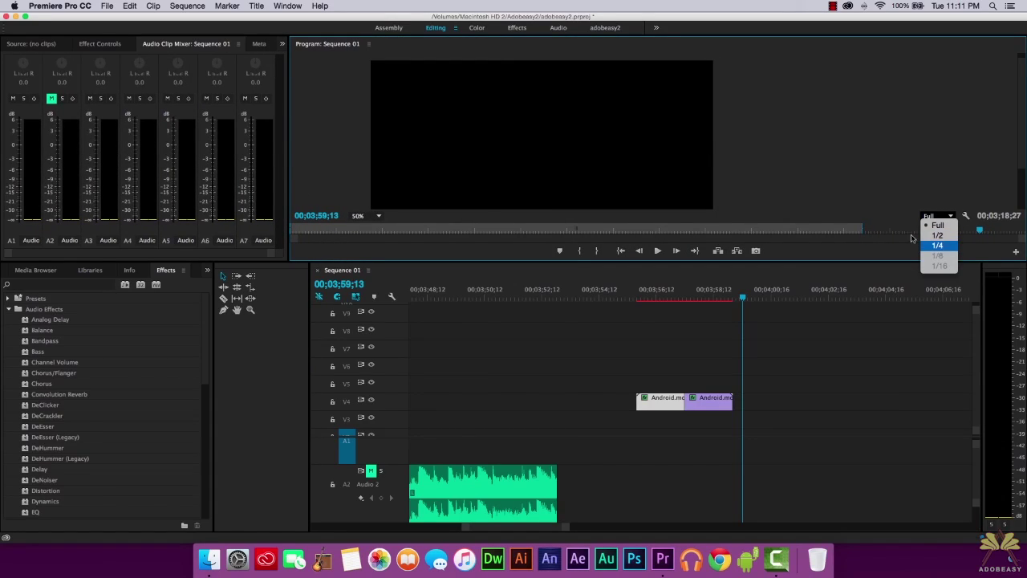
{"action": "left_click", "coordinate": [666, 298]}
{"action": "left_click", "coordinate": [629, 299]}
{"action": "left_click_drag", "start_coordinate": [629, 299], "coordinate": [673, 299]}
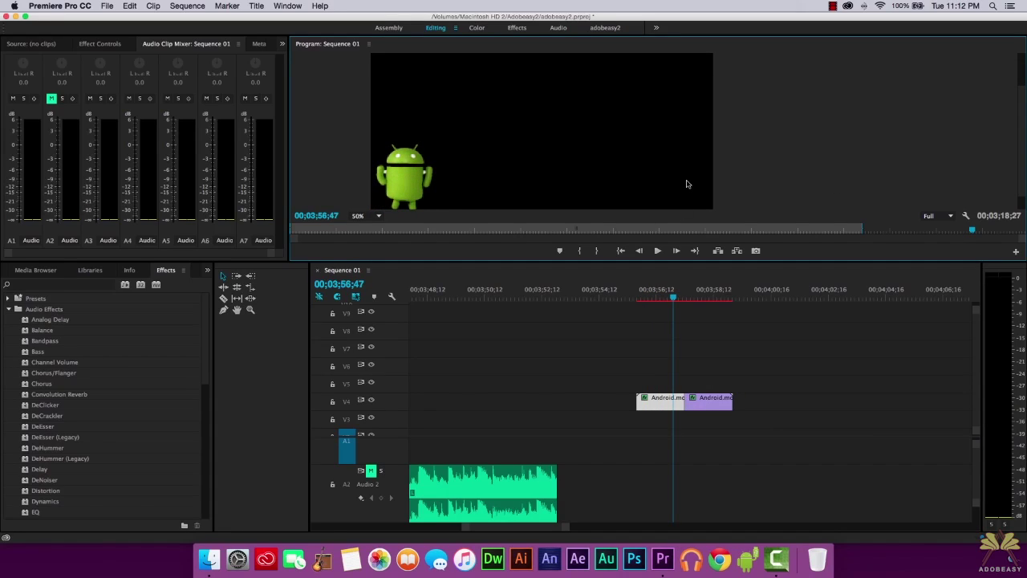
{"action": "left_click", "coordinate": [936, 216]}
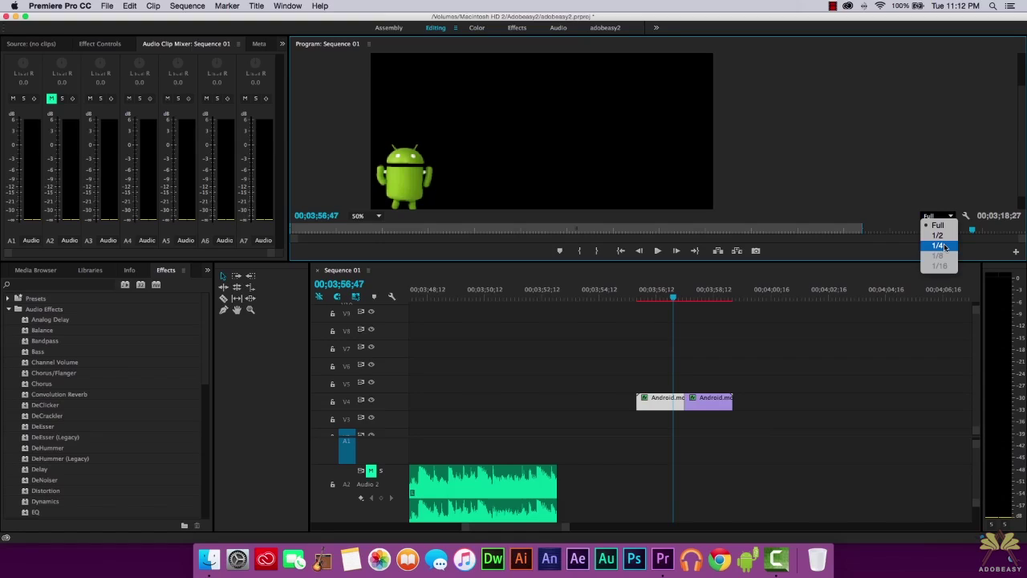
{"action": "left_click", "coordinate": [938, 245]}
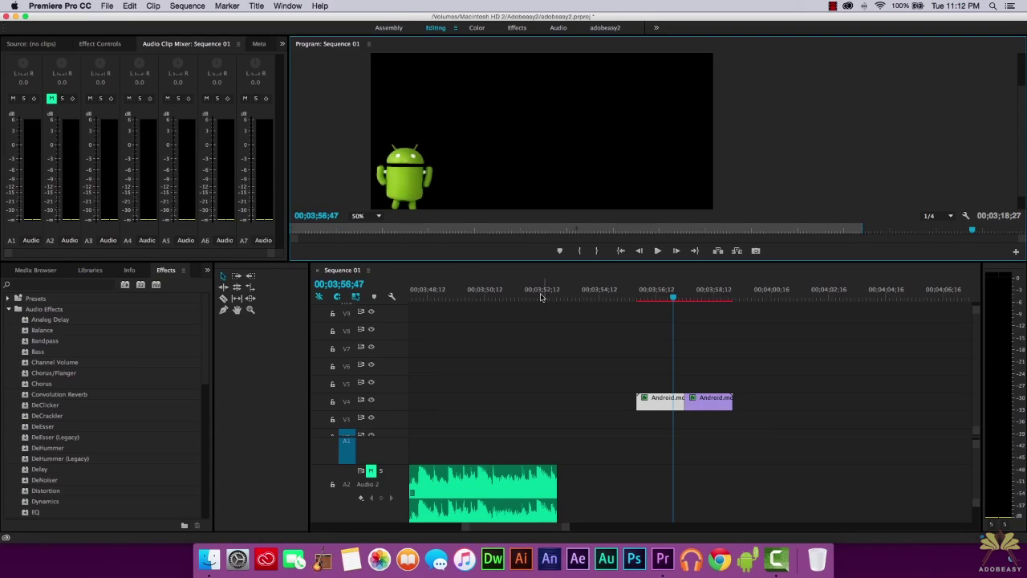
Step: Mark a sequence range over the adobeasy logo.tif clip, with the In point at 00;00;27;22 and the Out point at 00;01;51;26
{"action": "left_click", "coordinate": [452, 291]}
{"action": "left_click_drag", "start_coordinate": [567, 526], "coordinate": [793, 539]}
{"action": "left_click", "coordinate": [441, 291]}
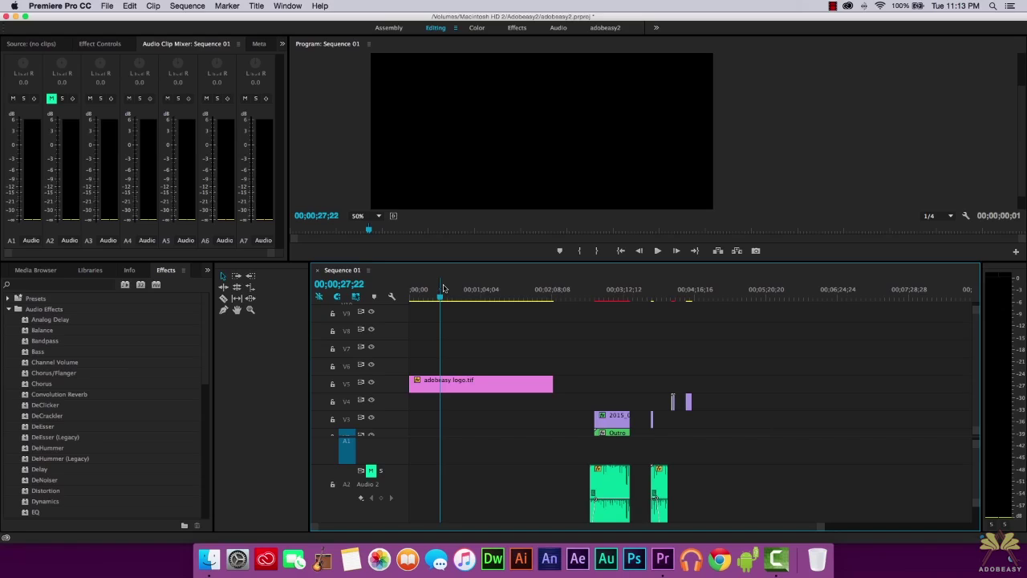
{"action": "left_click", "coordinate": [534, 297]}
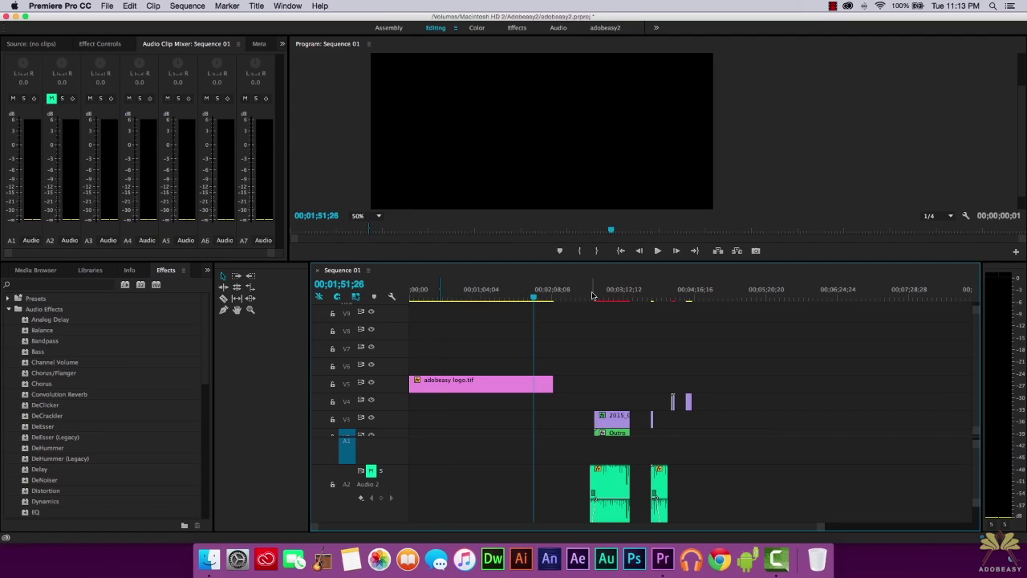
{"action": "key", "text": "o"}
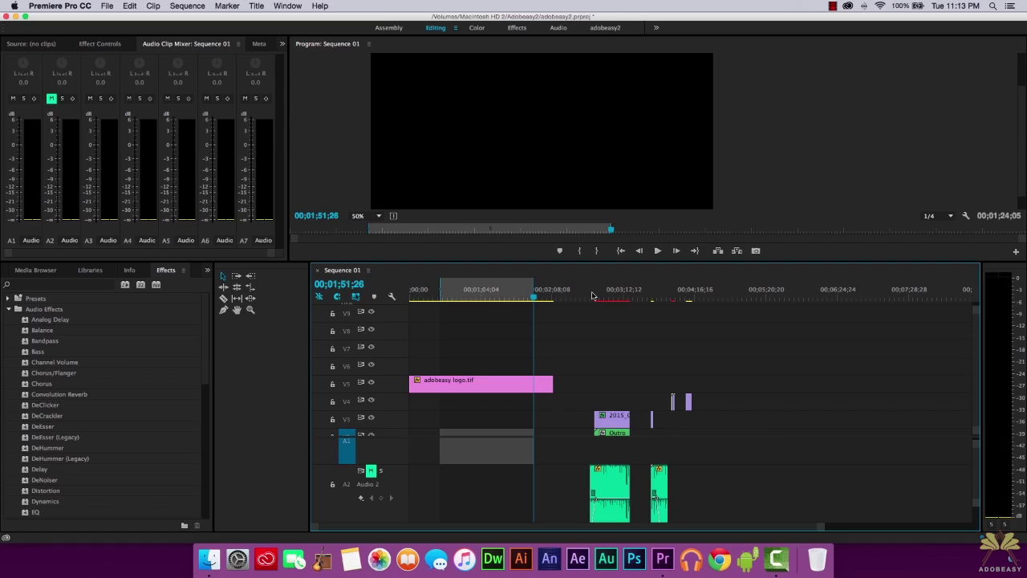
Step: Preview the Outro section and move the sequence's In and Out points to the start and end of the Outro clip
{"action": "left_click_drag", "start_coordinate": [592, 297], "coordinate": [612, 297]}
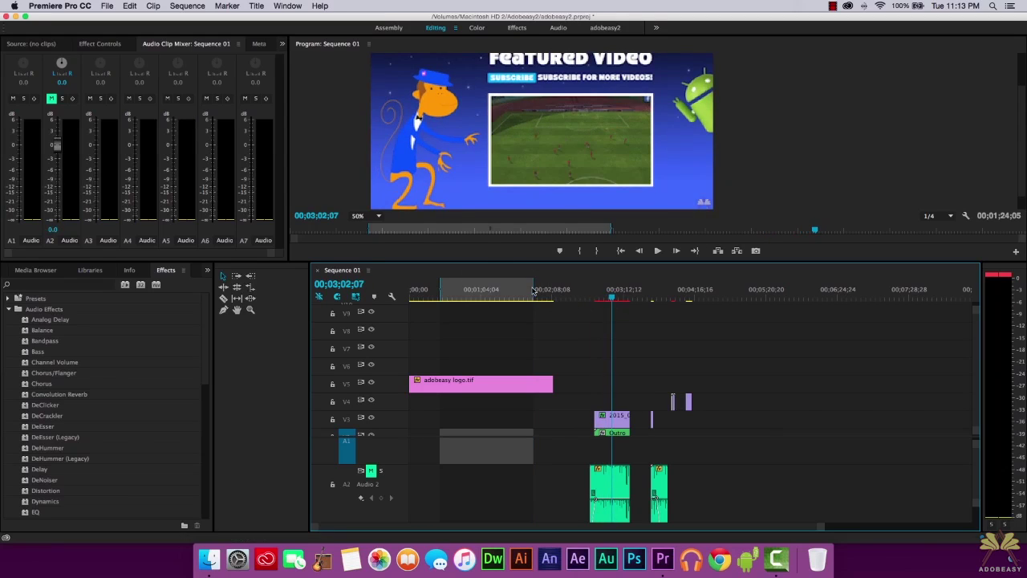
{"action": "left_click_drag", "start_coordinate": [534, 292], "coordinate": [630, 292]}
{"action": "left_click_drag", "start_coordinate": [441, 291], "coordinate": [595, 290]}
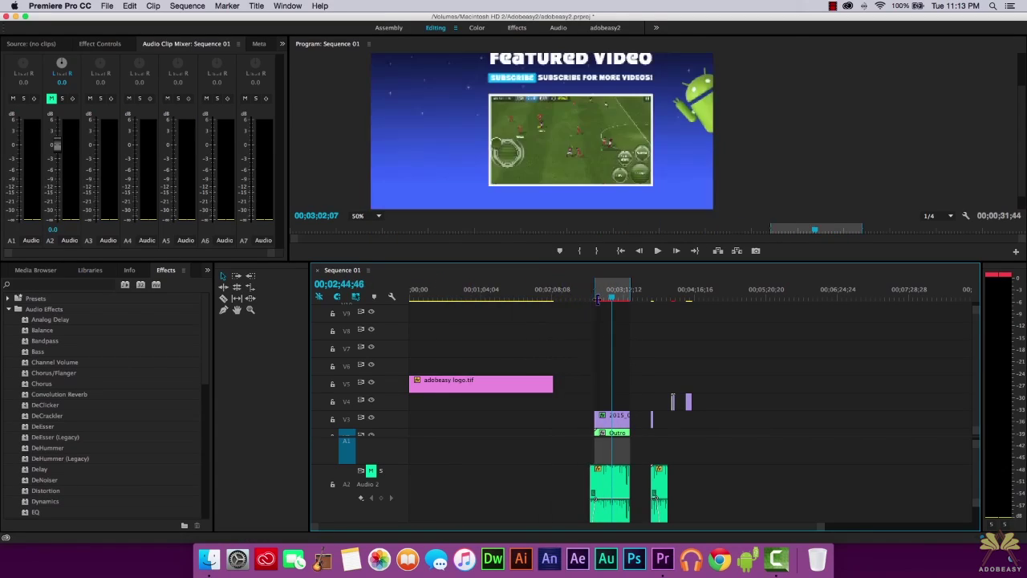
Step: Open the media export settings for the marked range and check the output file's name and location without changing them
{"action": "left_click", "coordinate": [113, 10]}
{"action": "mouse_move", "coordinate": [169, 277]}
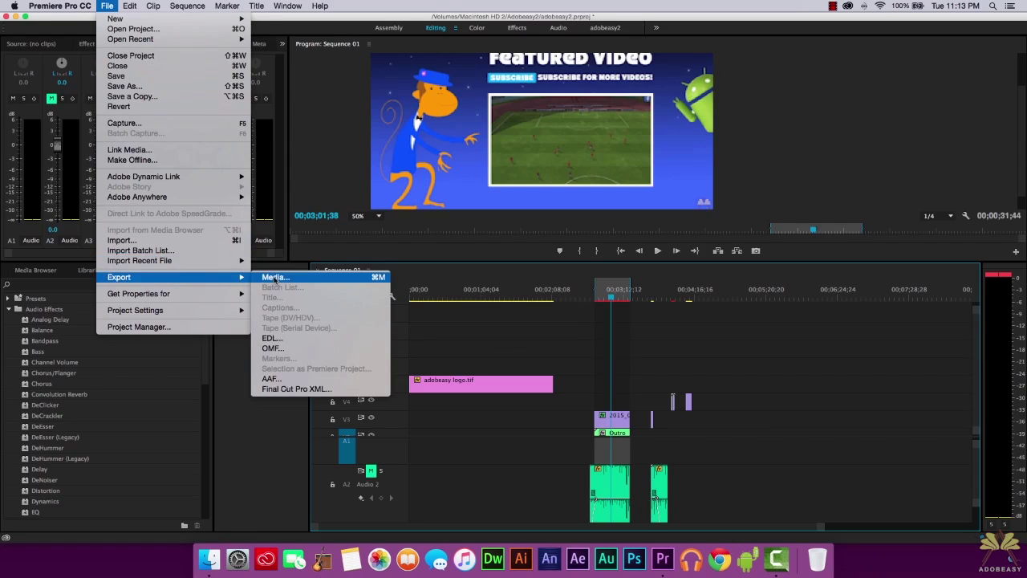
{"action": "left_click", "coordinate": [275, 278]}
{"action": "left_click", "coordinate": [618, 297]}
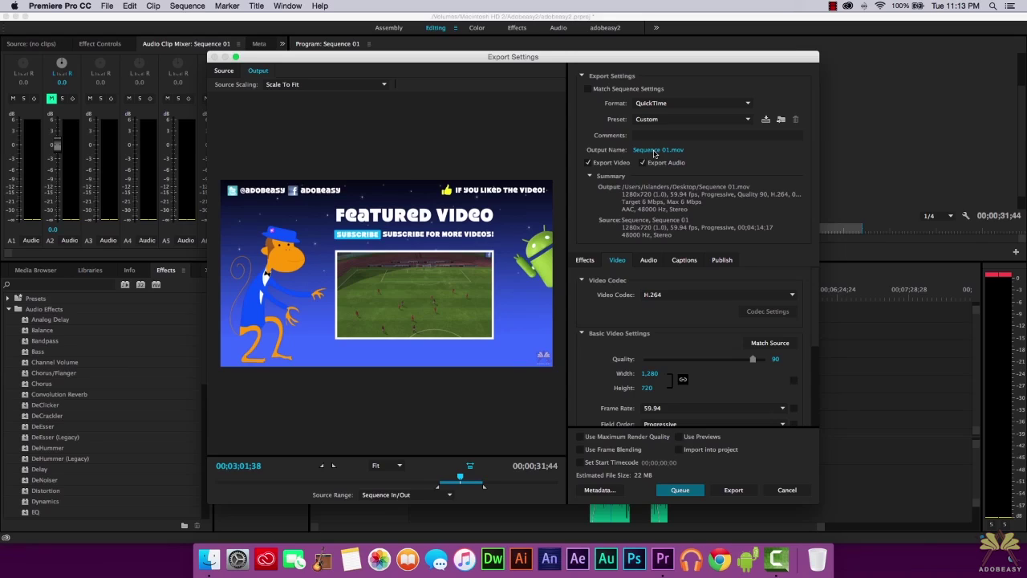
{"action": "left_click", "coordinate": [668, 151]}
{"action": "left_click", "coordinate": [399, 193]}
Step: Examine the available export formats and the QuickTime video settings, and close the export settings without exporting
{"action": "left_click", "coordinate": [661, 105]}
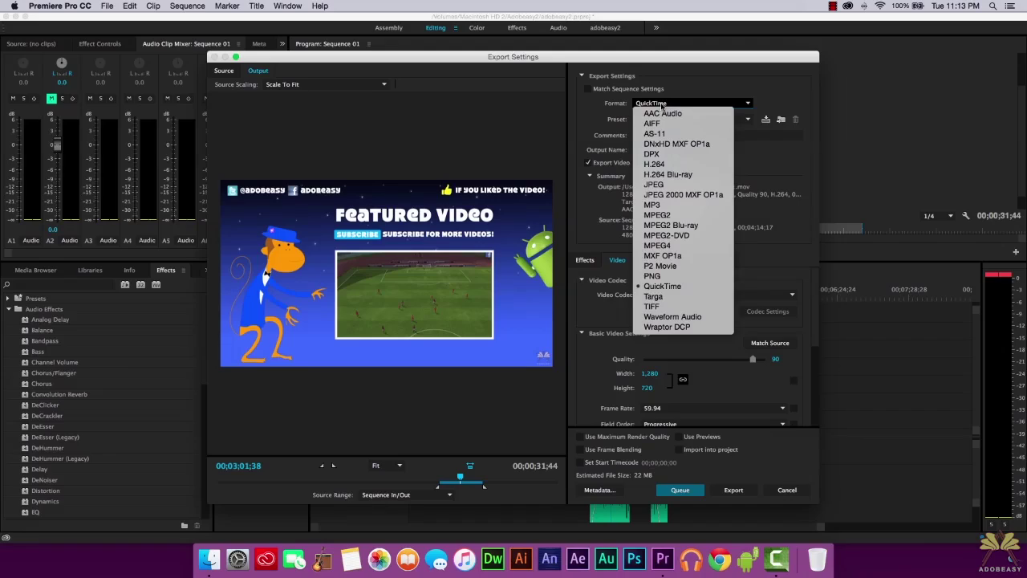
{"action": "left_click", "coordinate": [764, 174]}
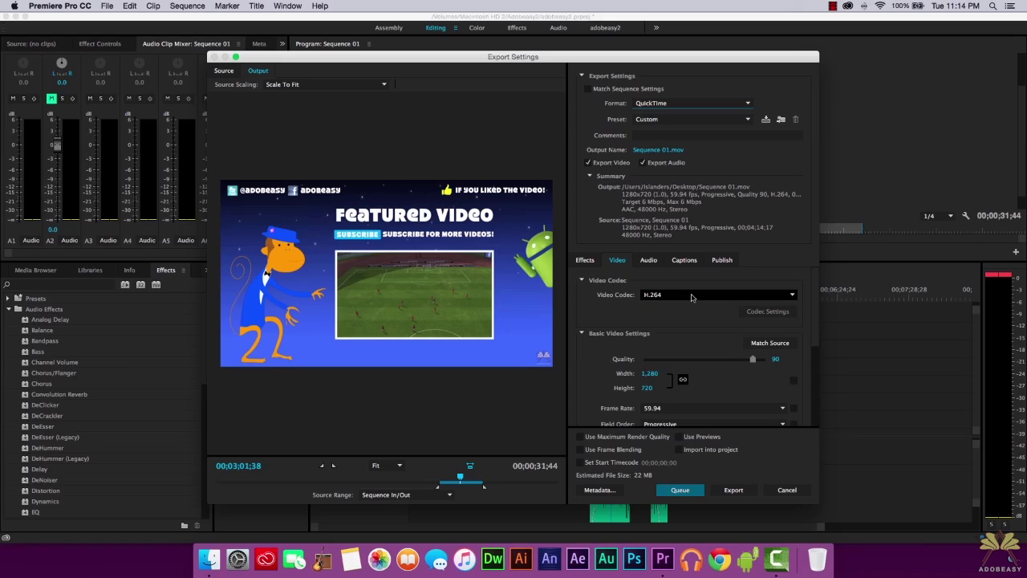
{"action": "scroll", "coordinate": [692, 296], "scroll_direction": "down", "scroll_amount": 5}
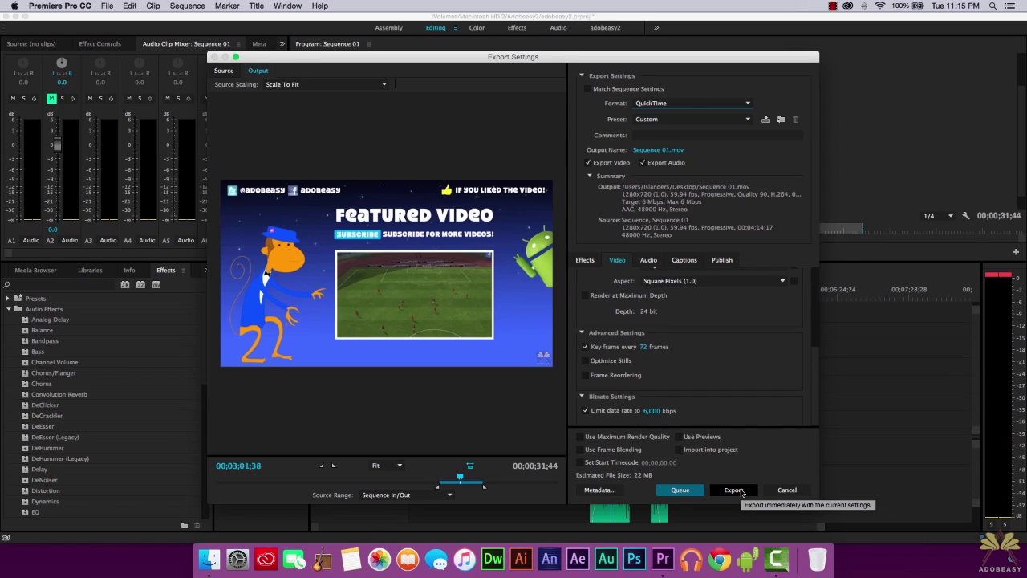
{"action": "left_click", "coordinate": [789, 491]}
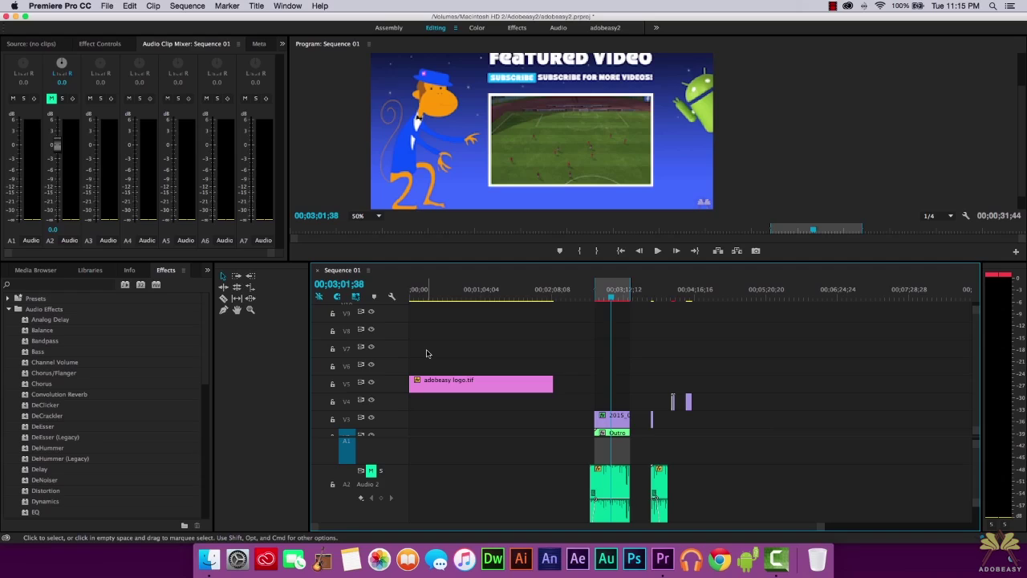